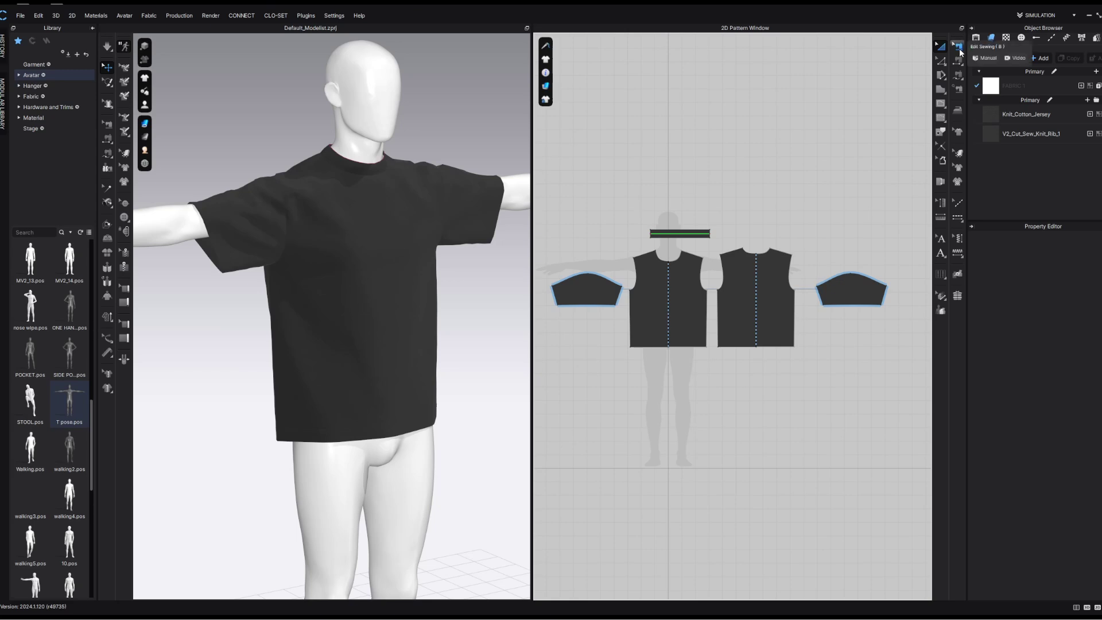
# Try deleting the lower side seam between the front and back panels with Edit Sewing, and undo the deletion.
pyautogui.click(958, 47)
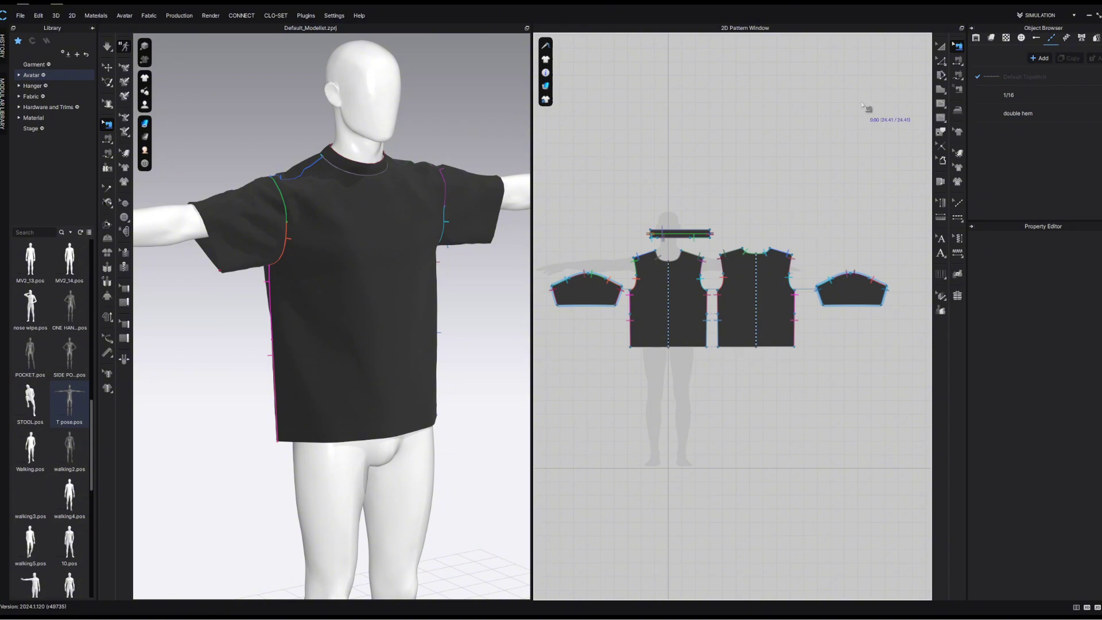
pyautogui.scroll(5, 714, 308)
pyautogui.scroll(-6, 722, 313)
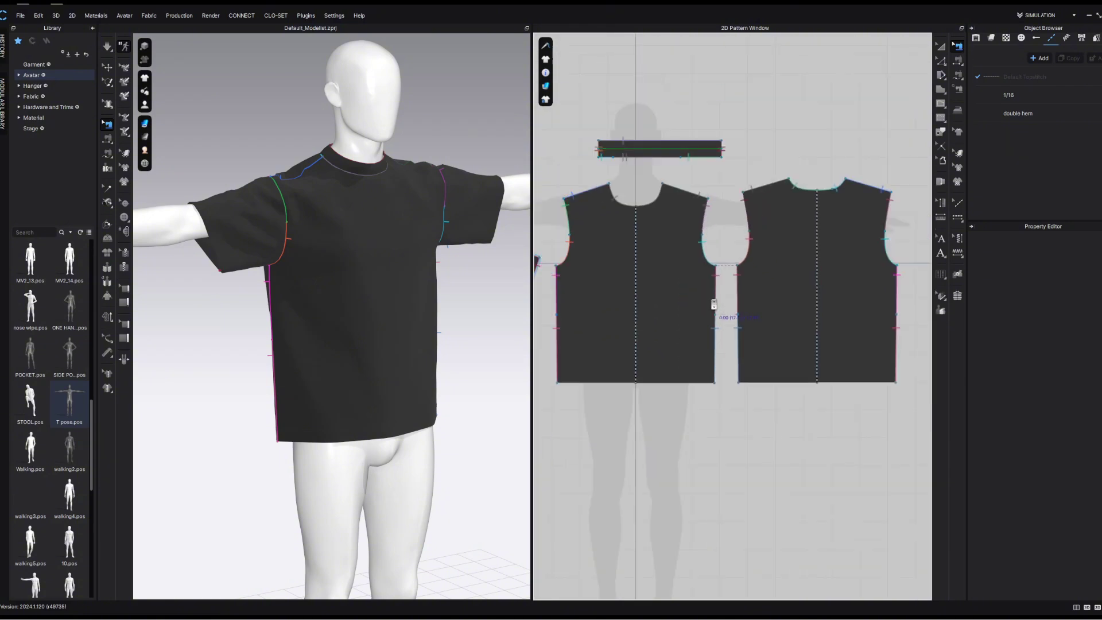
pyautogui.scroll(1, 644, 194)
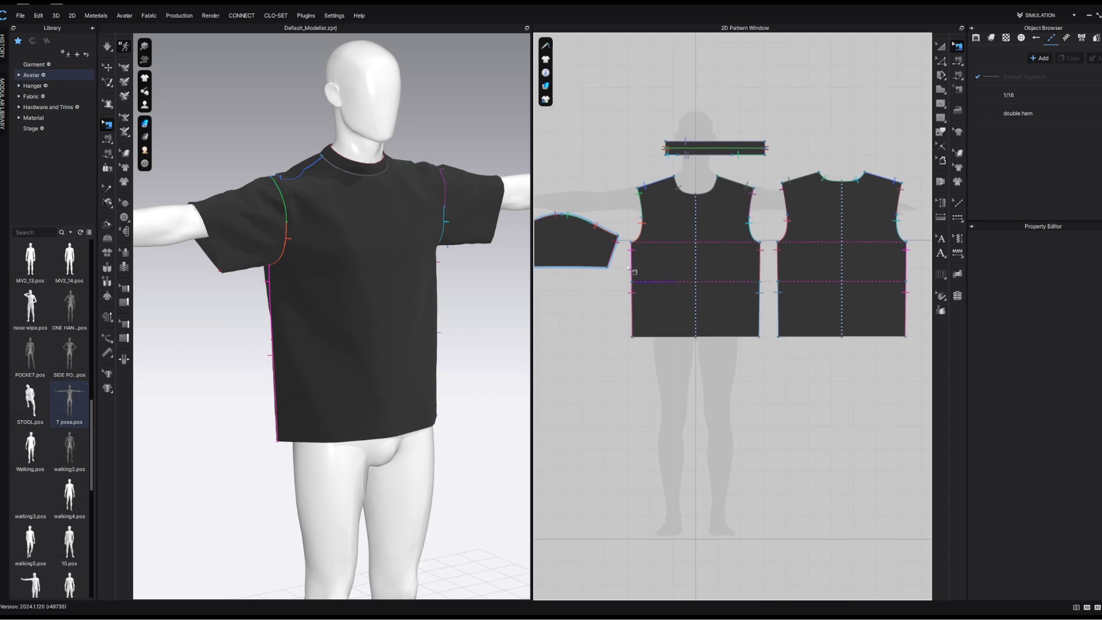
pyautogui.click(760, 282)
pyautogui.scroll(-3, 761, 273)
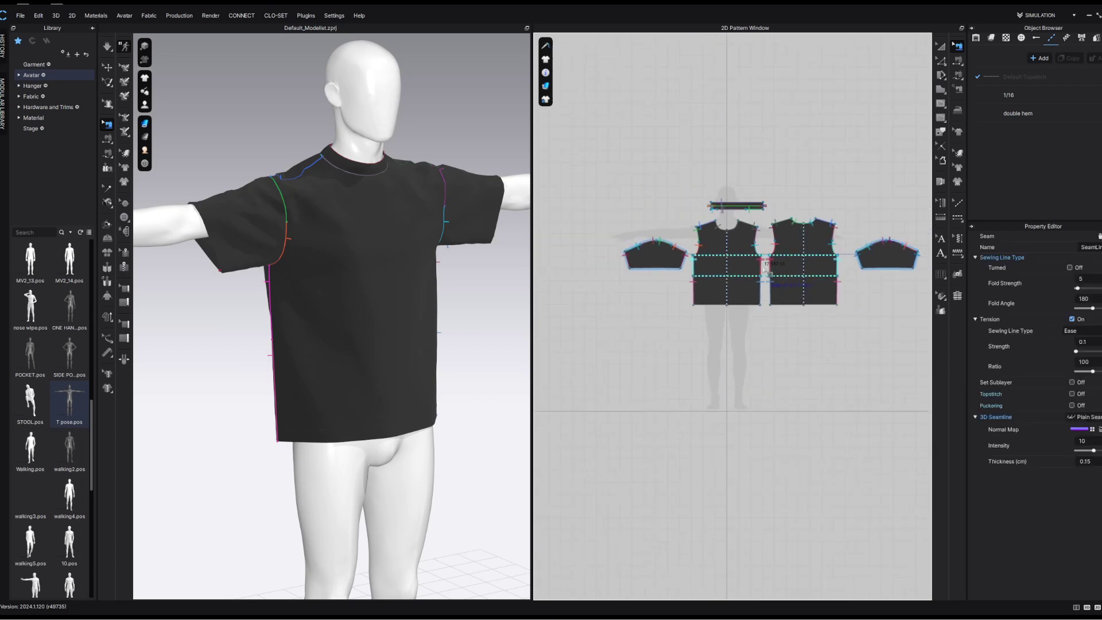
pyautogui.scroll(3, 769, 211)
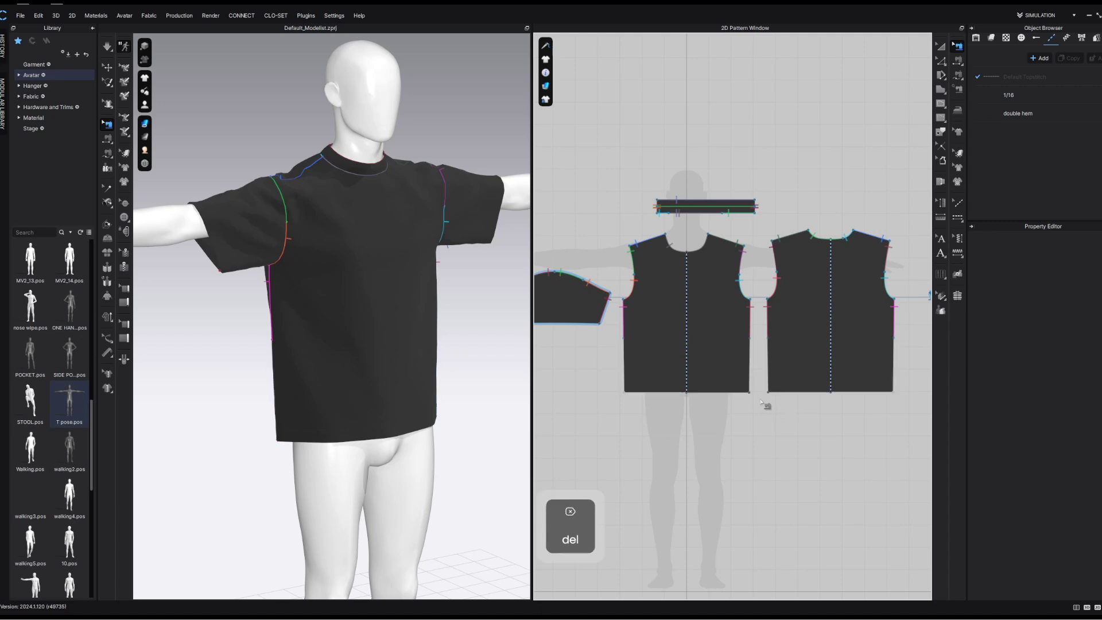
pyautogui.hotkey('ctrl', 'z')
# Shift the upper ends of the lower side seam slightly upward on both the front and back panels' side edges.
pyautogui.scroll(5, 757, 341)
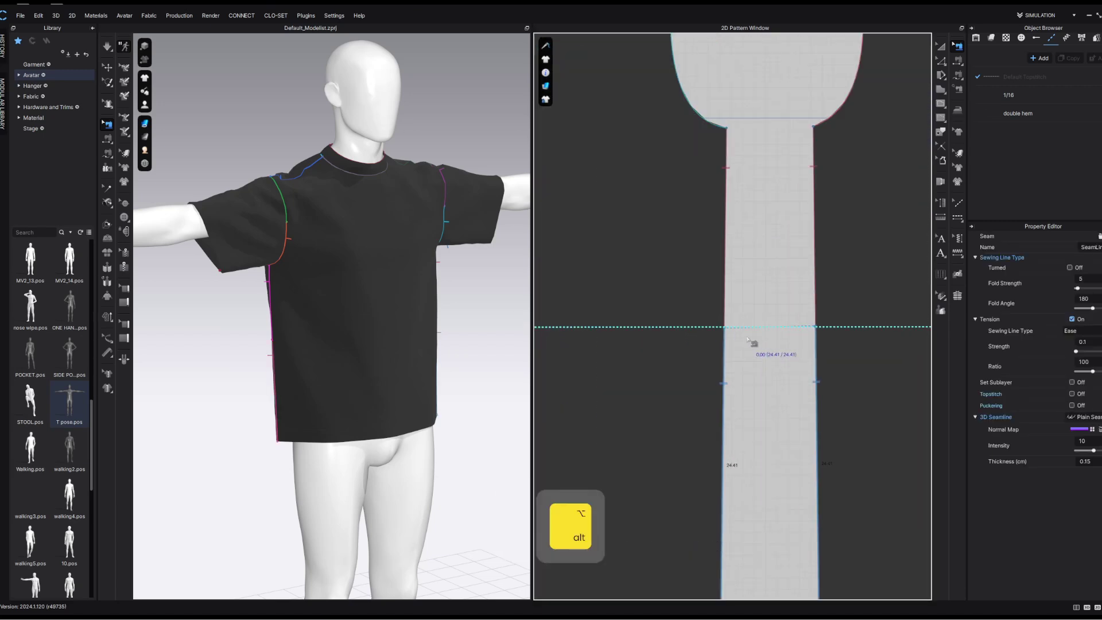
pyautogui.moveTo(725, 328)
pyautogui.keyDown('alt'); pyautogui.mouseDown()
pyautogui.moveTo(725, 293)
pyautogui.moveTo(724, 309)
pyautogui.mouseUp(); pyautogui.keyUp('alt')
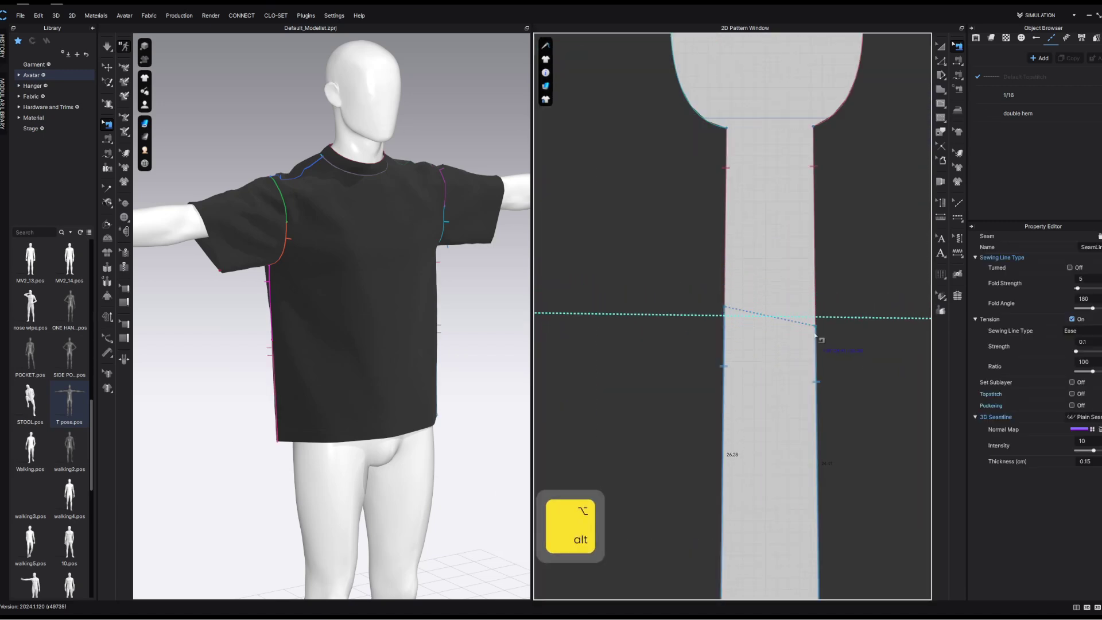
pyautogui.moveTo(818, 333); pyautogui.dragTo(819, 307)
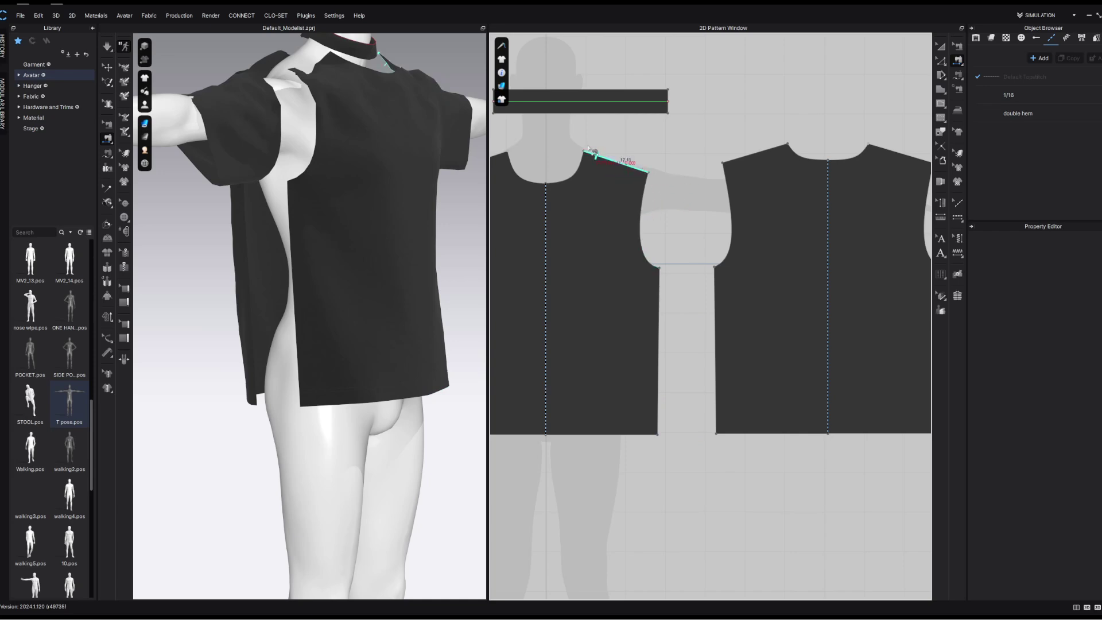
# Drop the pending shoulder seam and sew the front panel's side edge to the back panel's side edge with Segment Sewing.
pyautogui.press('Escape')
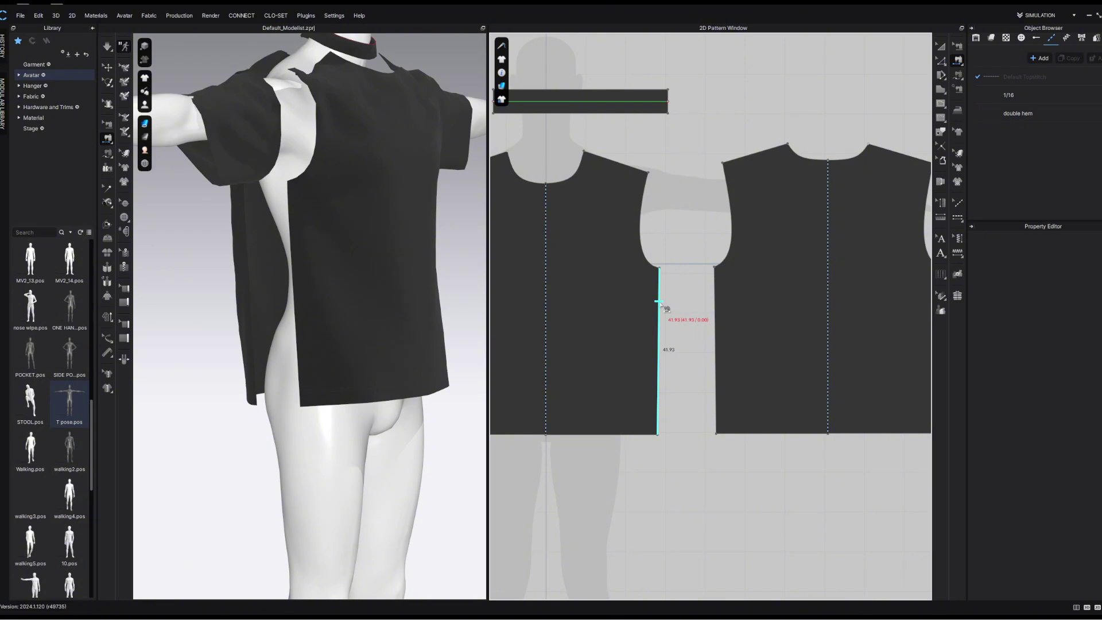
pyautogui.click(659, 302)
pyautogui.click(719, 303)
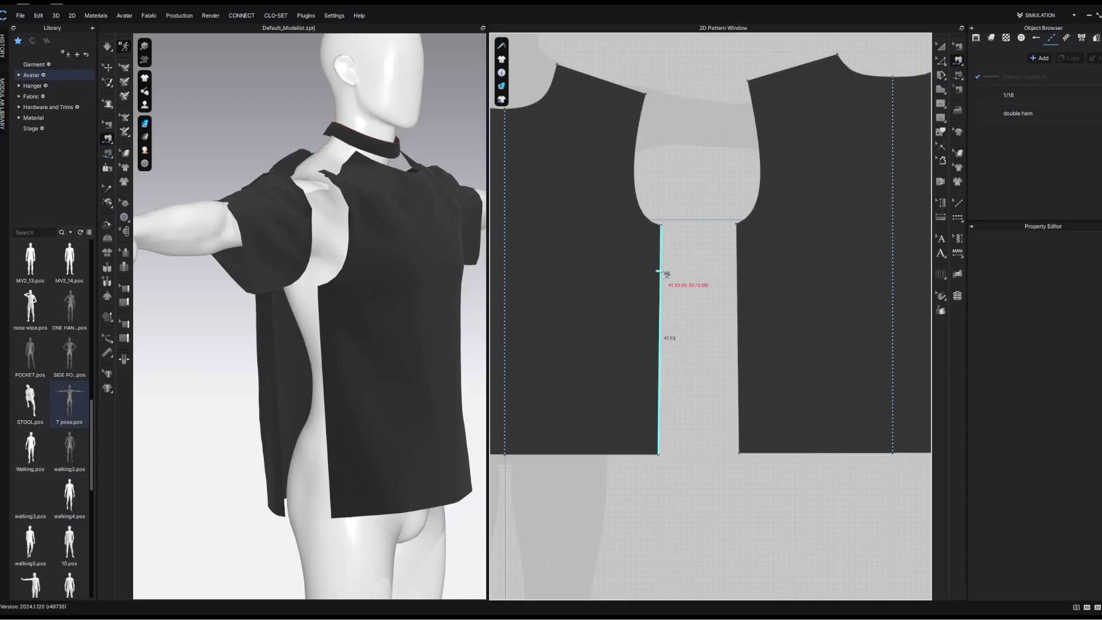
# Free-sew about 31 cm of the front and back side edges together, from just below the armholes to above the hem.
pyautogui.click(659, 270)
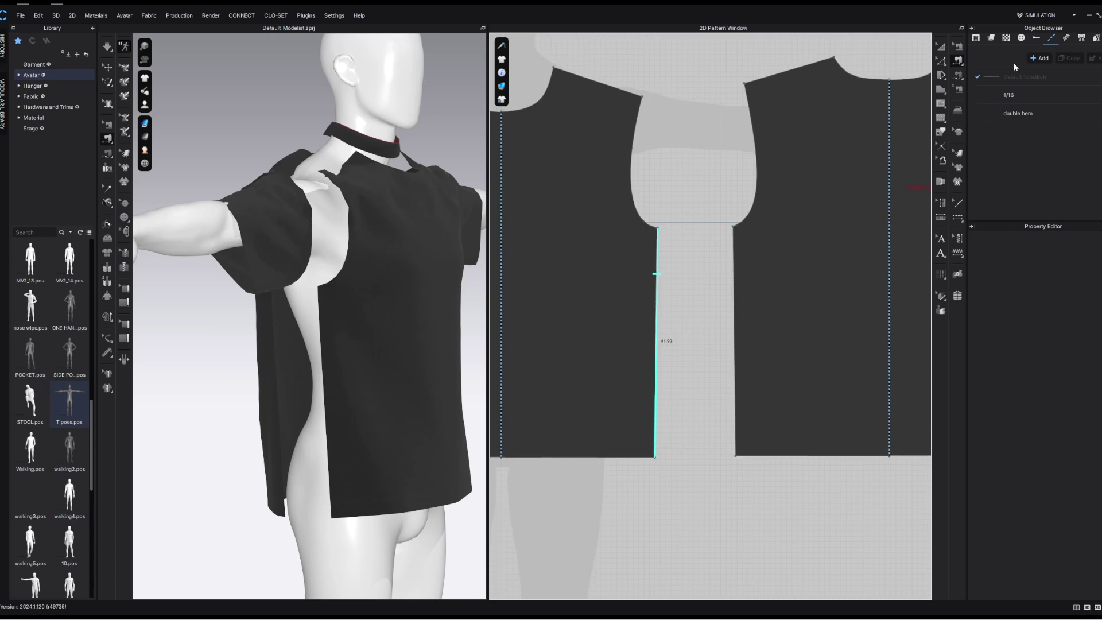
pyautogui.click(957, 77)
pyautogui.keyDown('alt'); pyautogui.moveTo(660, 343); pyautogui.dragTo(708, 287, button='middle'); pyautogui.keyUp('alt')
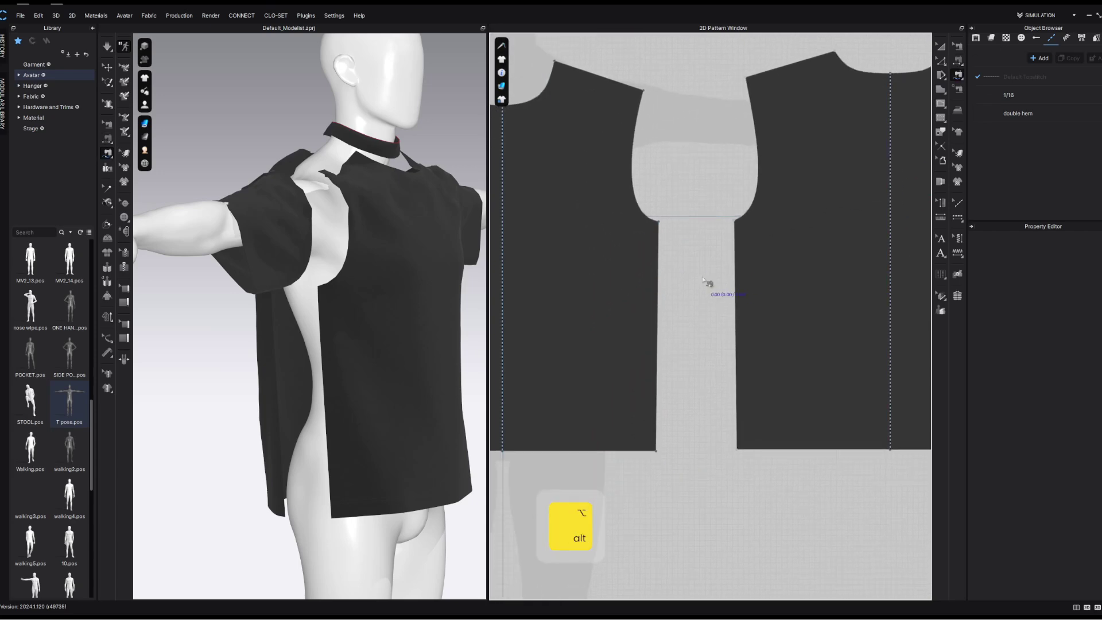
pyautogui.click(658, 238)
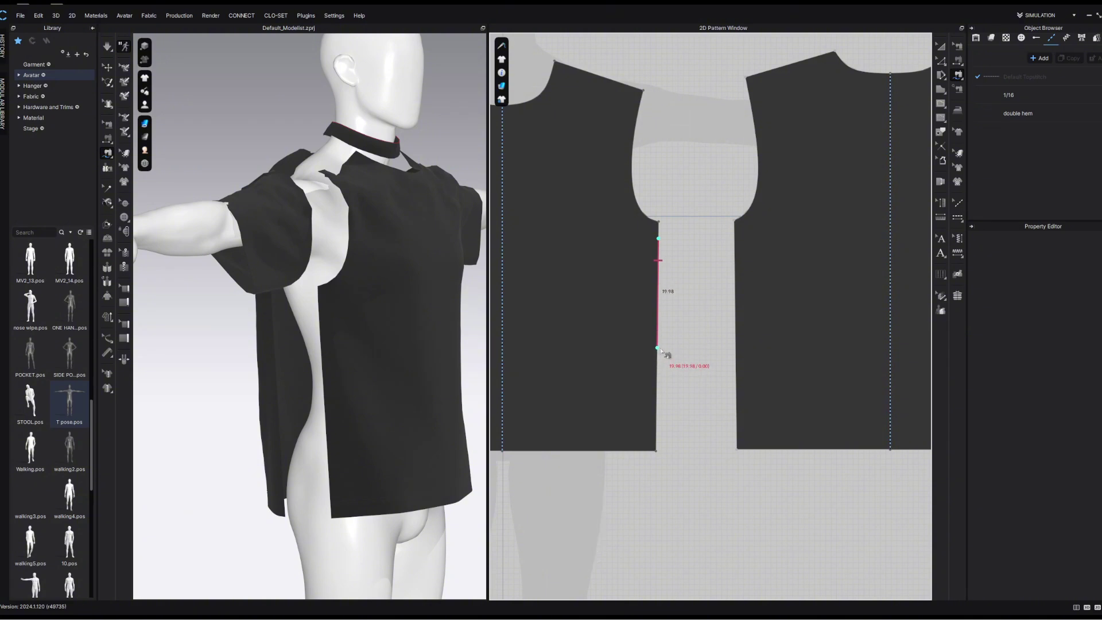
pyautogui.click(657, 407)
pyautogui.click(734, 240)
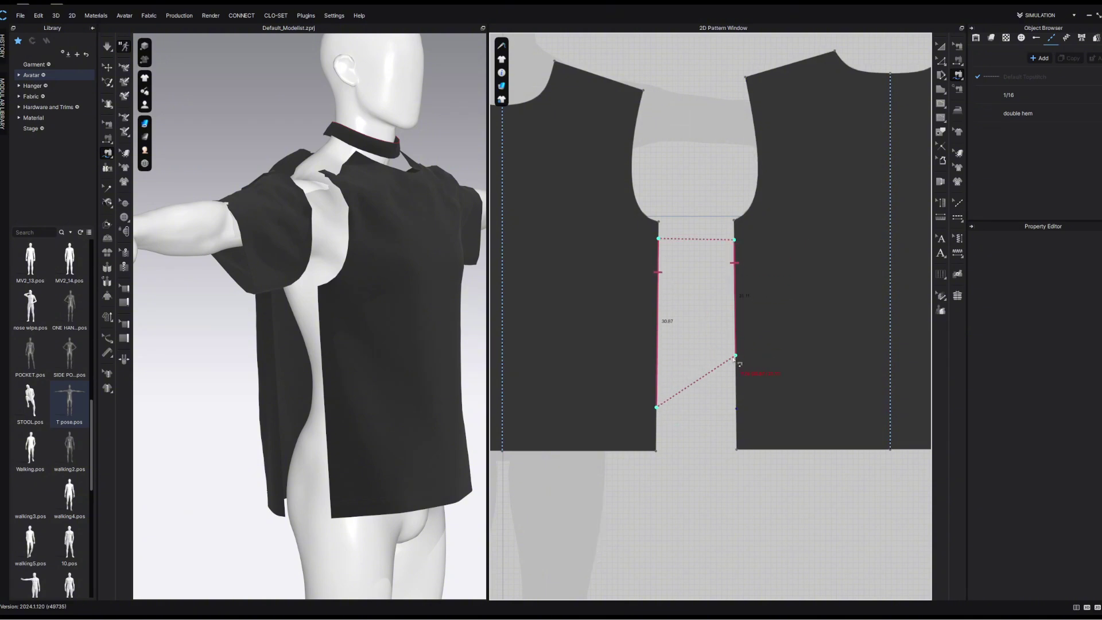
pyautogui.click(736, 409)
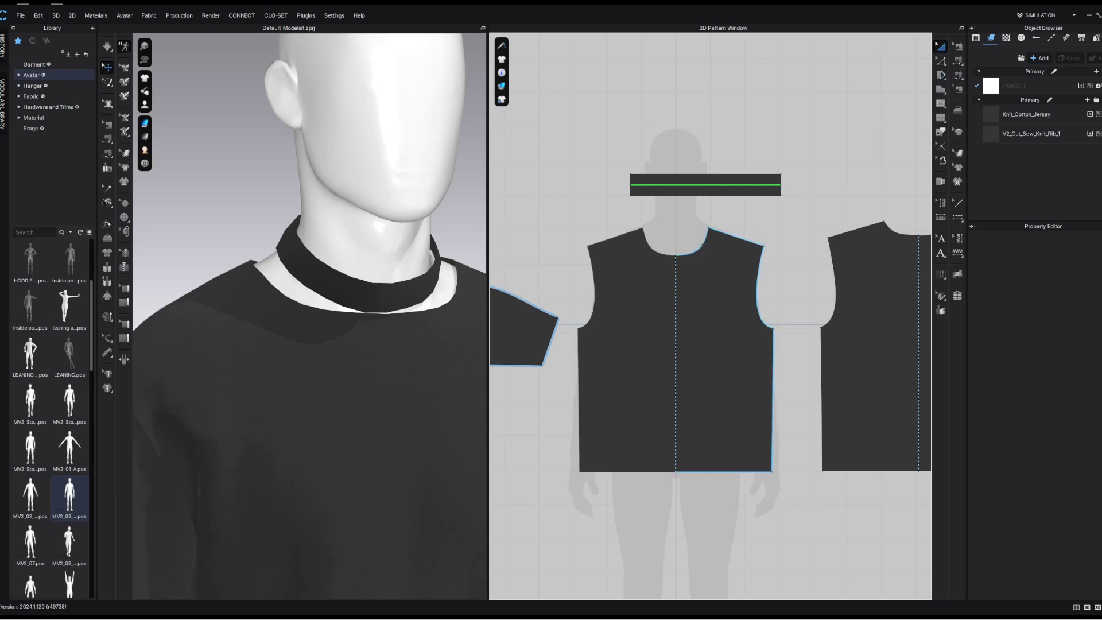
# Select the collar band around the avatar's neck, and activate Free Sewing for the neckline seam.
pyautogui.press('shift')
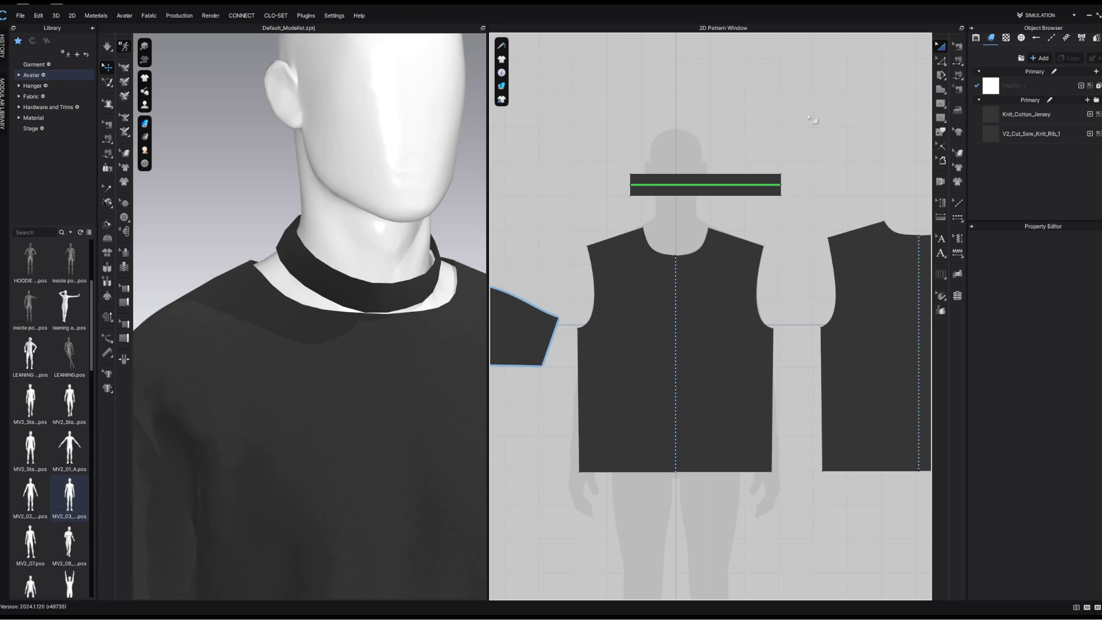
pyautogui.keyDown('alt'); pyautogui.moveTo(394, 273); pyautogui.dragTo(429, 225, button='middle'); pyautogui.keyUp('alt')
pyautogui.keyDown('alt'); pyautogui.moveTo(429, 225); pyautogui.dragTo(413, 223); pyautogui.keyUp('alt')
pyautogui.keyDown('alt'); pyautogui.moveTo(421, 229); pyautogui.dragTo(395, 225, button='right'); pyautogui.keyUp('alt')
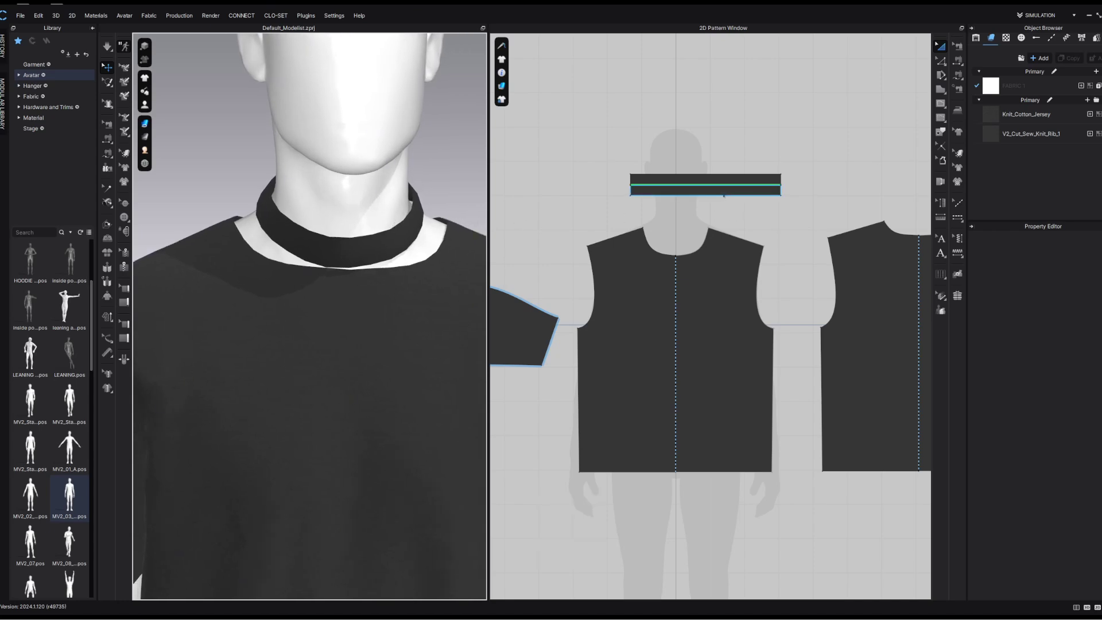
pyautogui.click(361, 257)
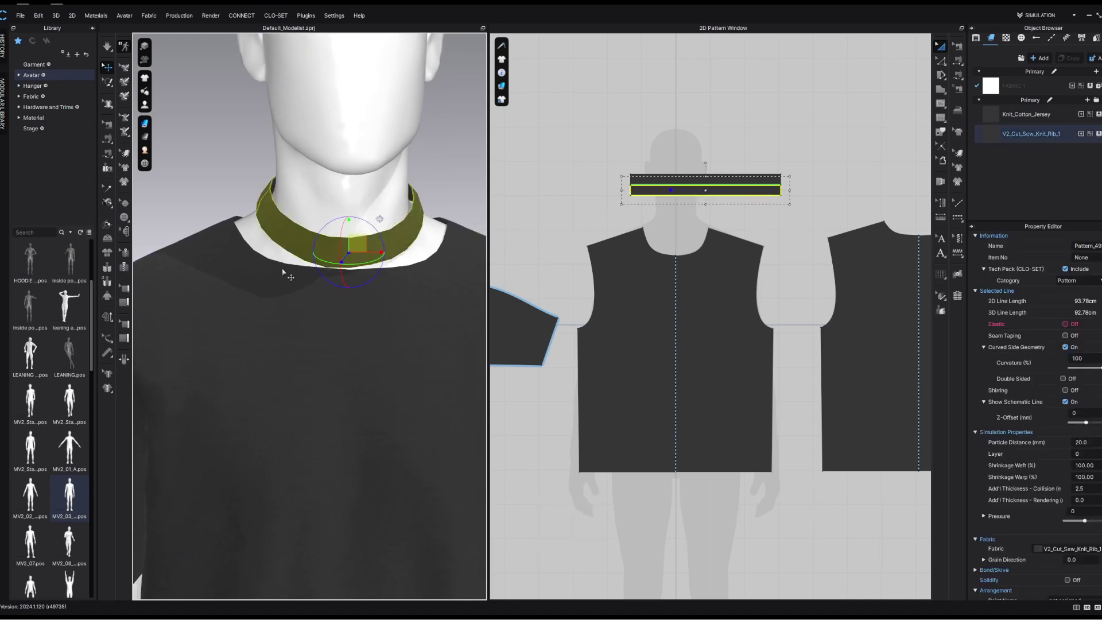
pyautogui.scroll(-2, 516, 220)
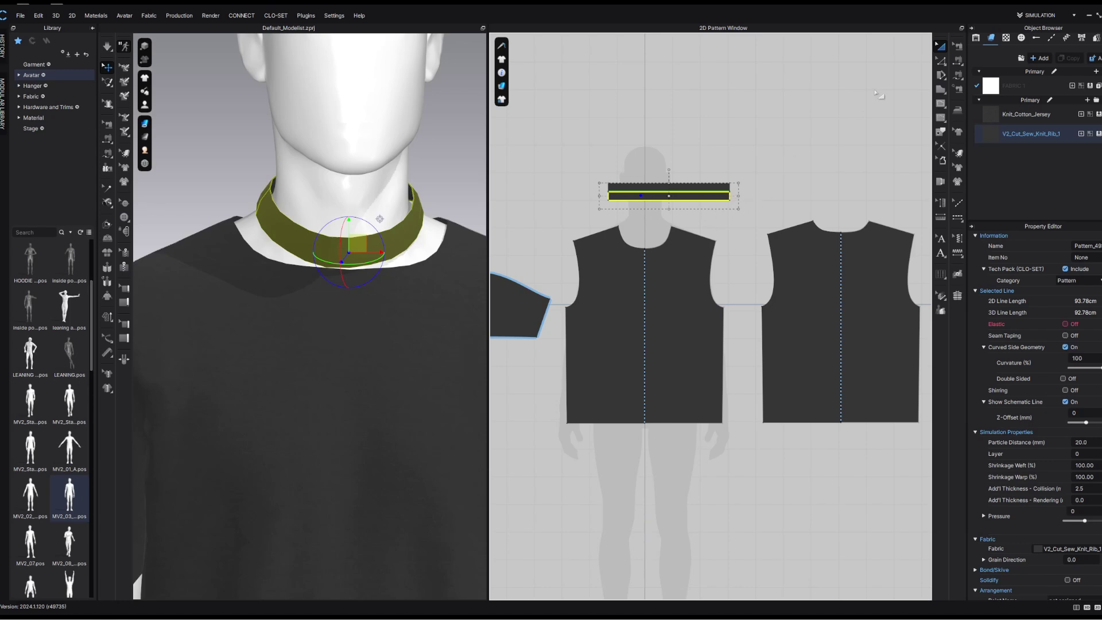
pyautogui.click(957, 74)
pyautogui.click(632, 199)
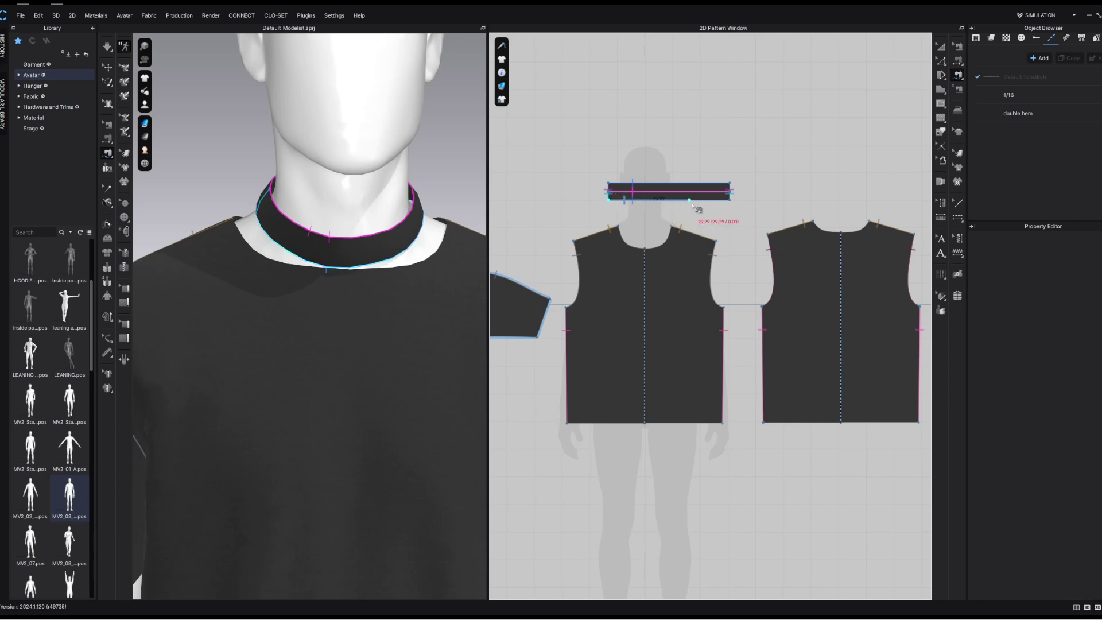
pyautogui.click(730, 202)
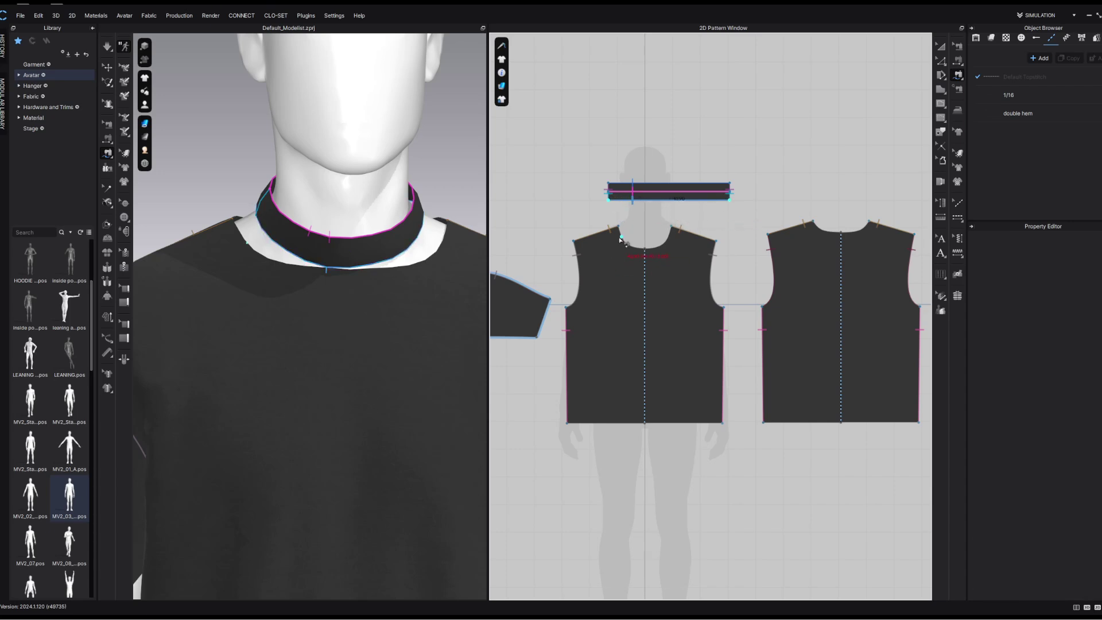
pyautogui.click(618, 228)
pyautogui.press('BackSpace')
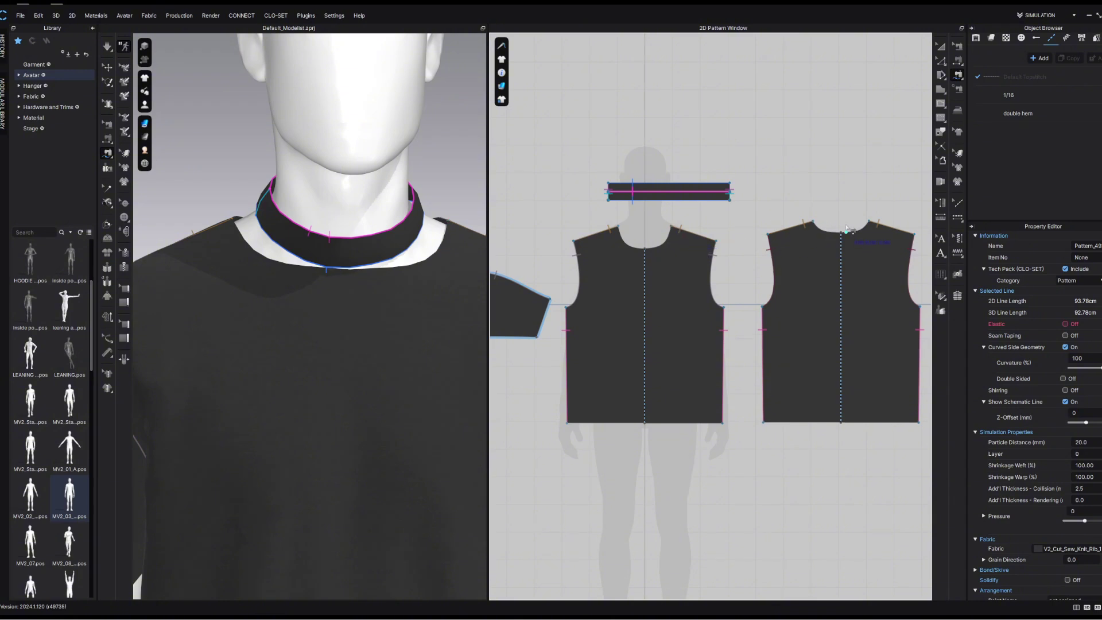
pyautogui.press('BackSpace')
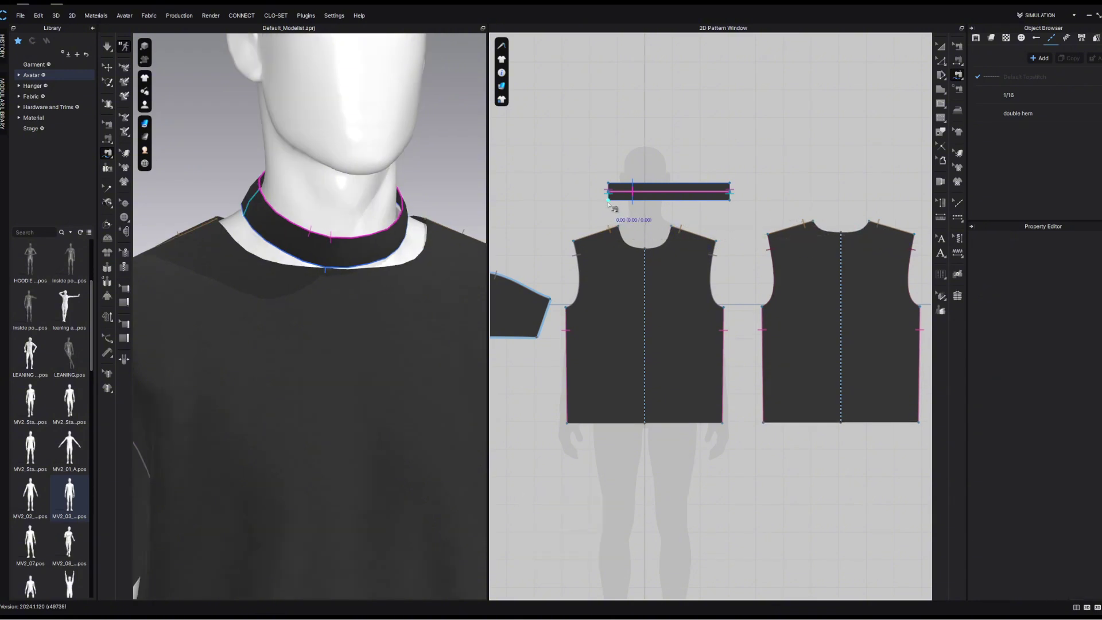
# Free-sew the collar's lower edge to the short back neckline section, the whole front neckline and the remaining back neckline, and simulate the garment.
pyautogui.click(609, 204)
pyautogui.press('shift')
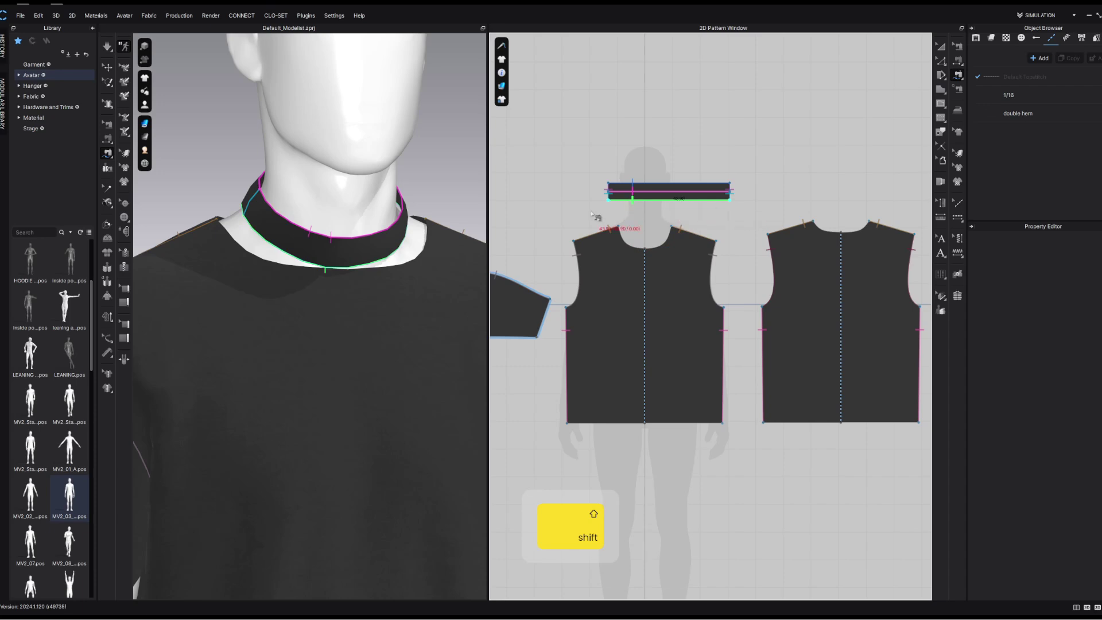
pyautogui.keyDown('shift'); pyautogui.click(857, 232); pyautogui.keyUp('shift')
pyautogui.keyDown('shift'); pyautogui.click(869, 222); pyautogui.keyUp('shift')
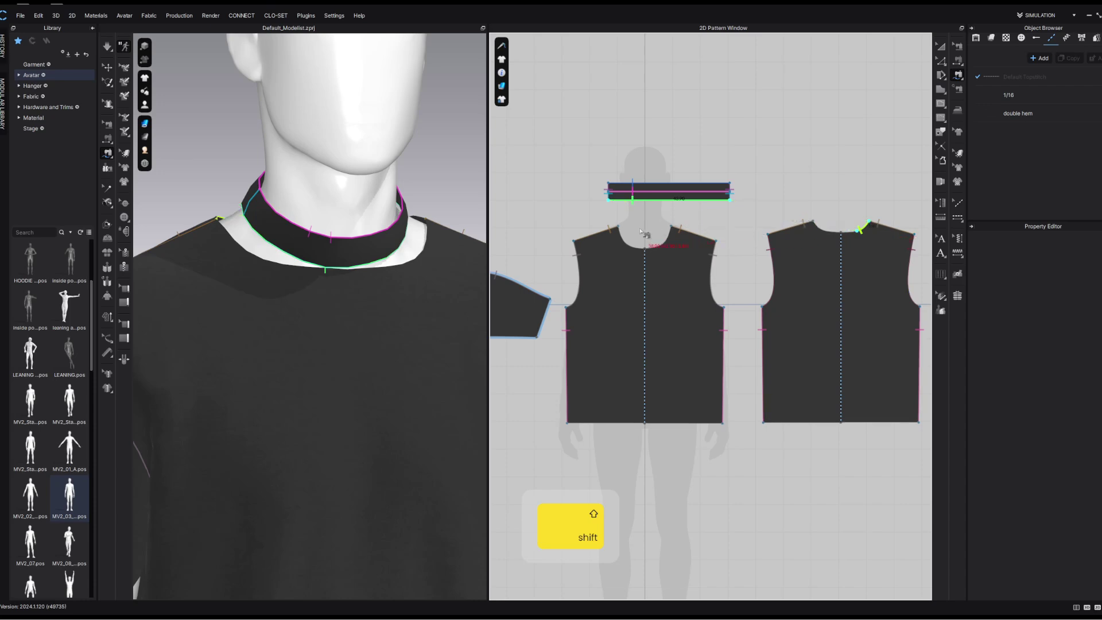
pyautogui.keyDown('shift'); pyautogui.click(618, 229); pyautogui.keyUp('shift')
pyautogui.keyDown('shift'); pyautogui.click(673, 229); pyautogui.keyUp('shift')
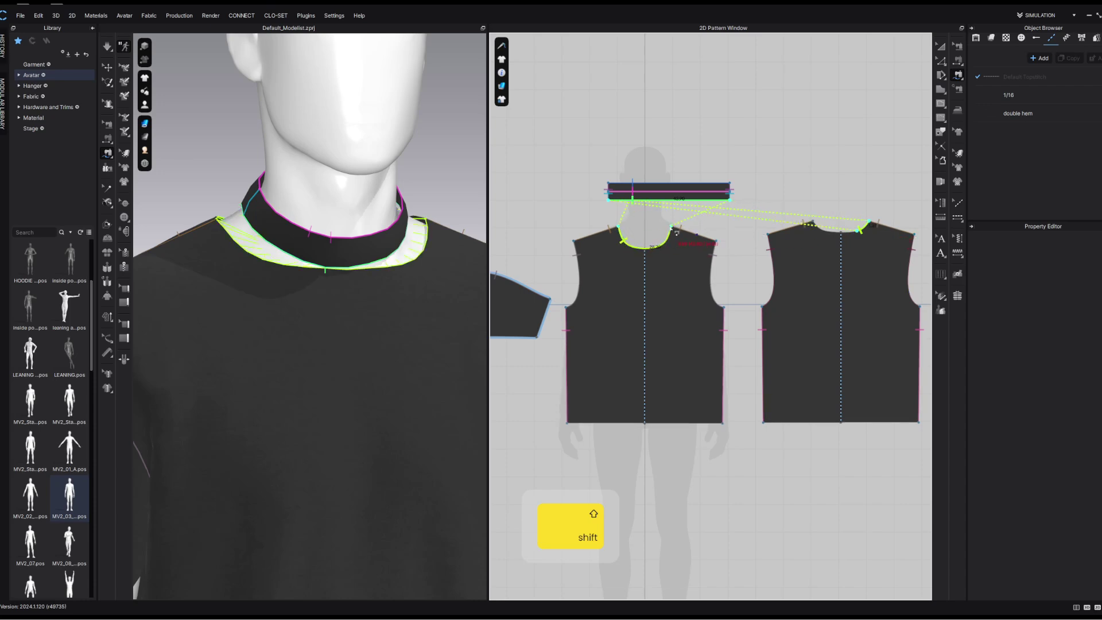
pyautogui.keyDown('shift'); pyautogui.click(813, 222); pyautogui.keyUp('shift')
pyautogui.keyDown('shift'); pyautogui.click(859, 231); pyautogui.keyUp('shift')
pyautogui.keyDown('shift'); pyautogui.click(738, 225); pyautogui.keyUp('shift')
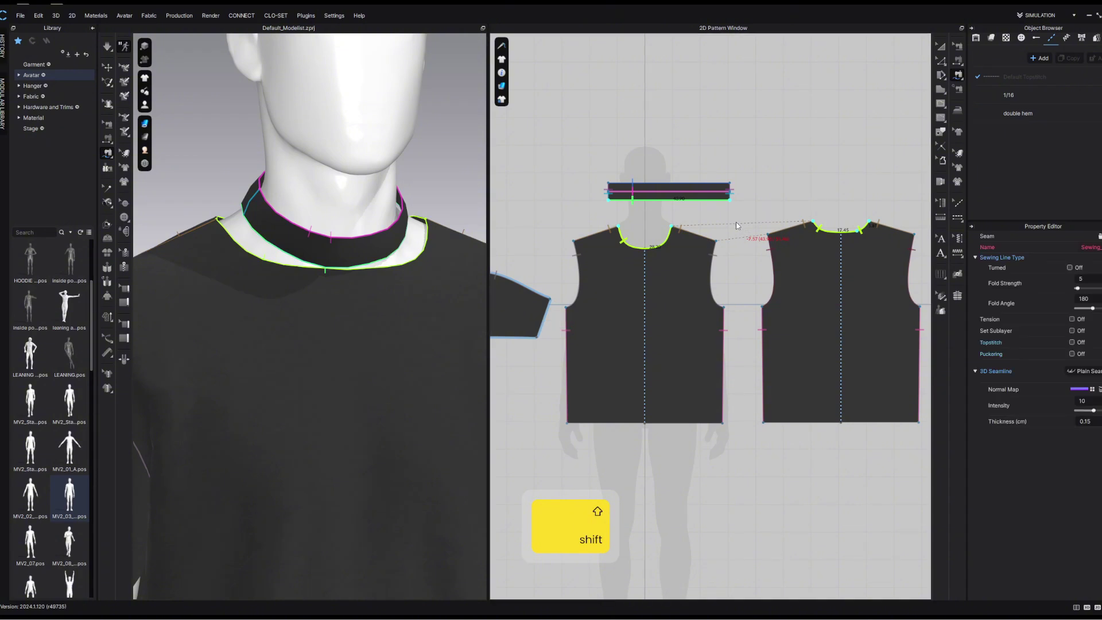
pyautogui.press('Return')
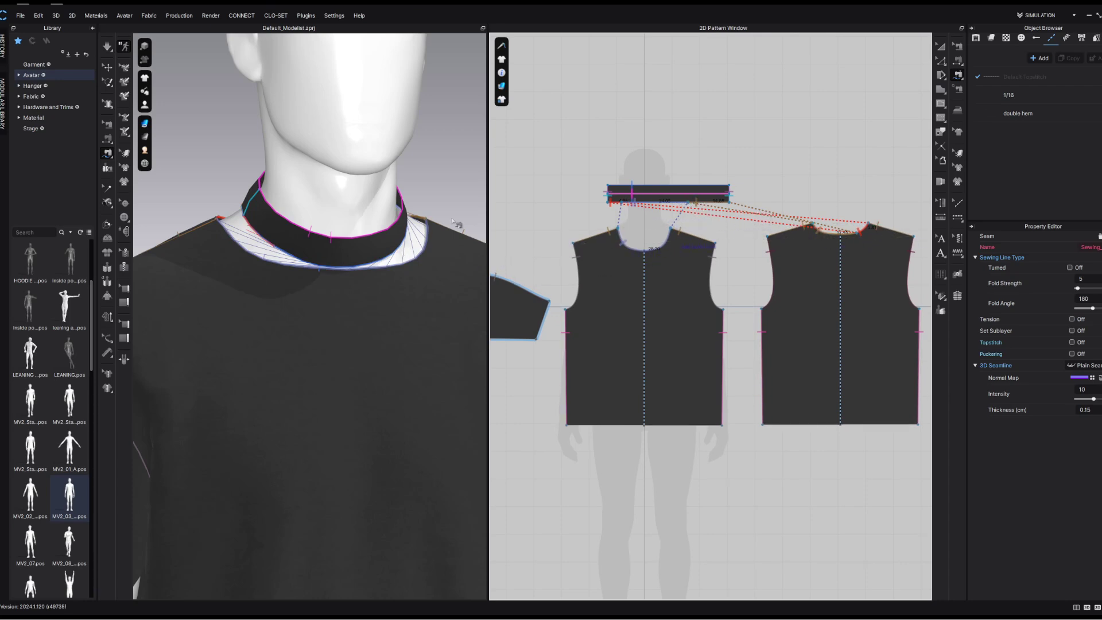
pyautogui.press('space')
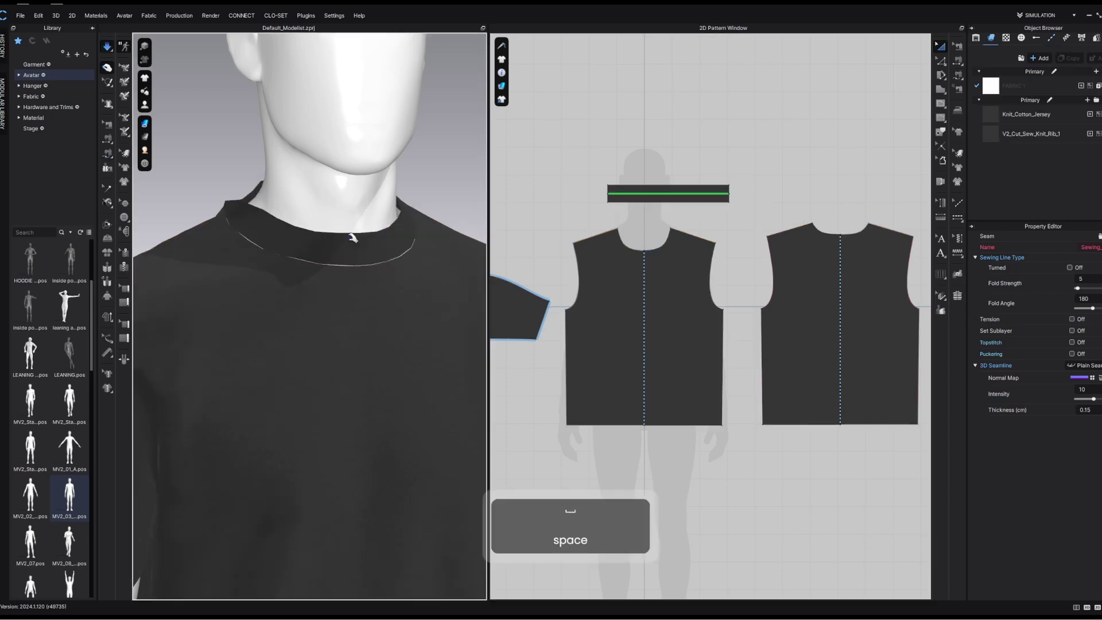
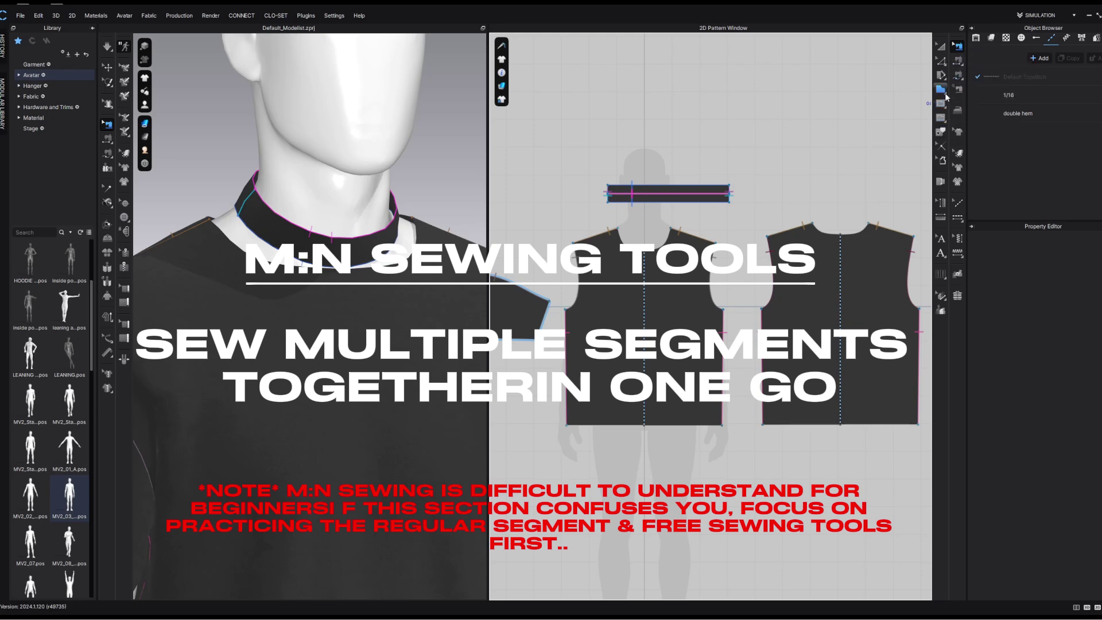
pyautogui.click(958, 76)
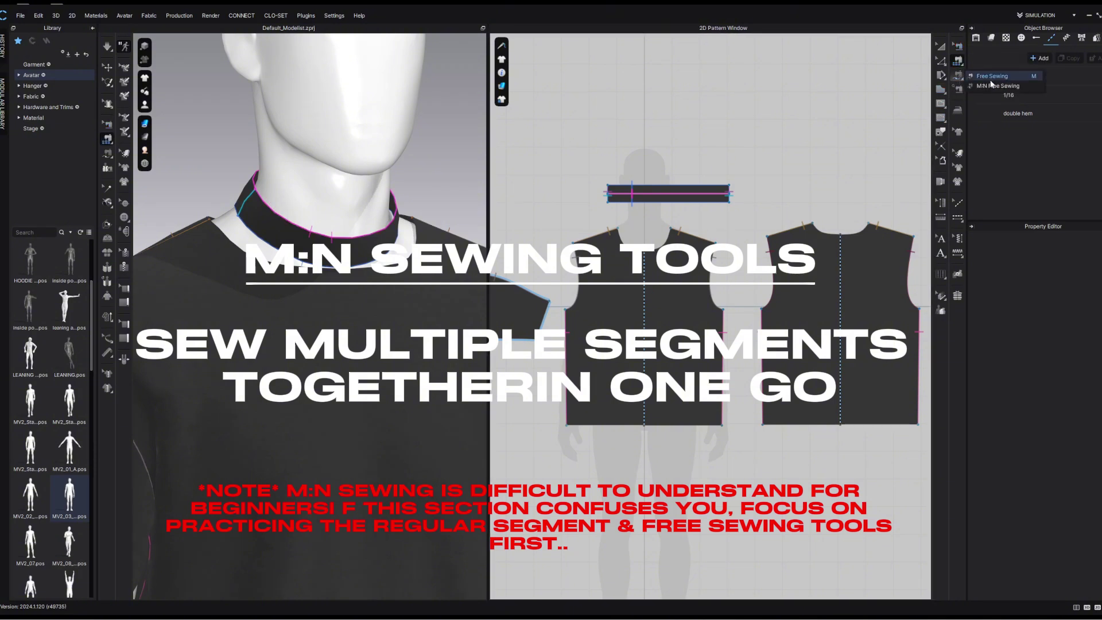
pyautogui.click(956, 62)
pyautogui.click(957, 65)
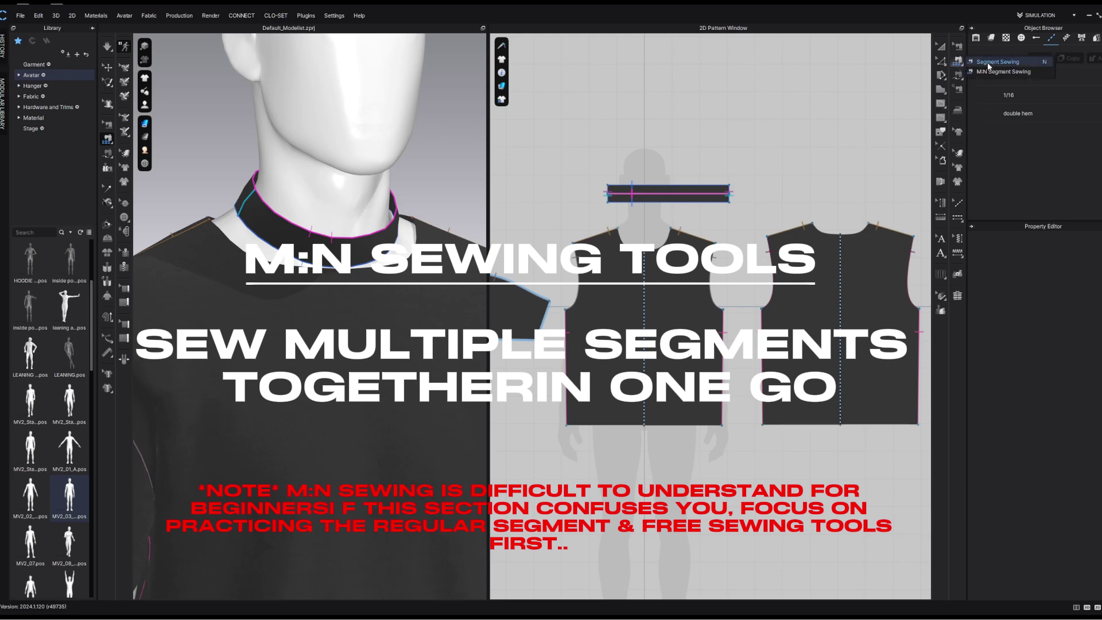
pyautogui.click(999, 72)
pyautogui.click(958, 75)
pyautogui.click(996, 87)
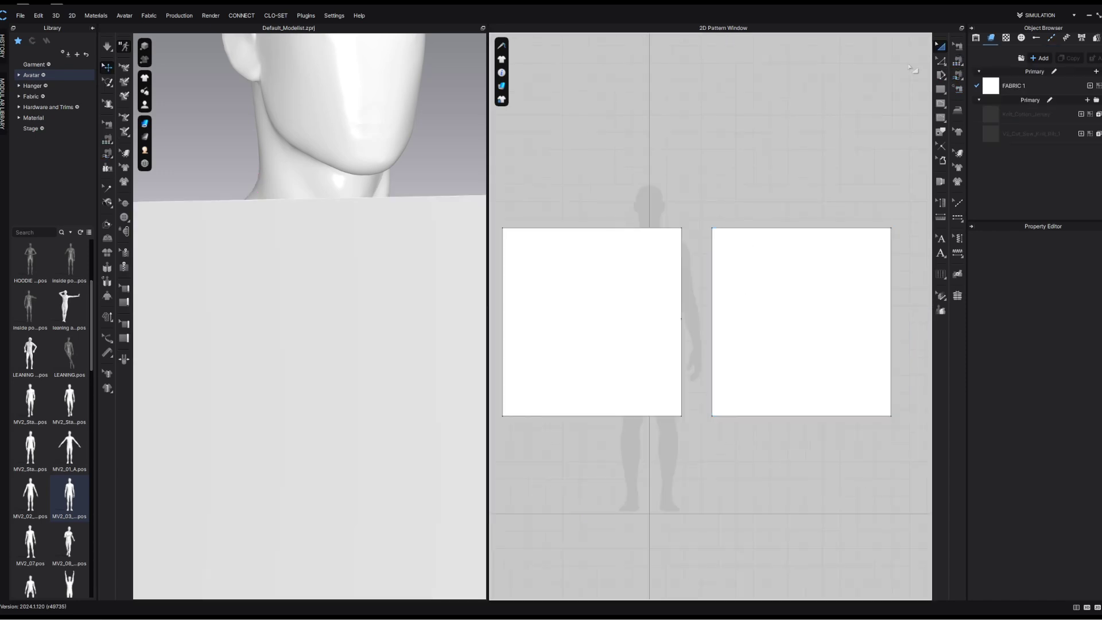
# Activate M:N Segment Sewing and set both segments of the M square's inner edge as the M side of the seam.
pyautogui.click(835, 149)
pyautogui.hotkey('shift', 'n')
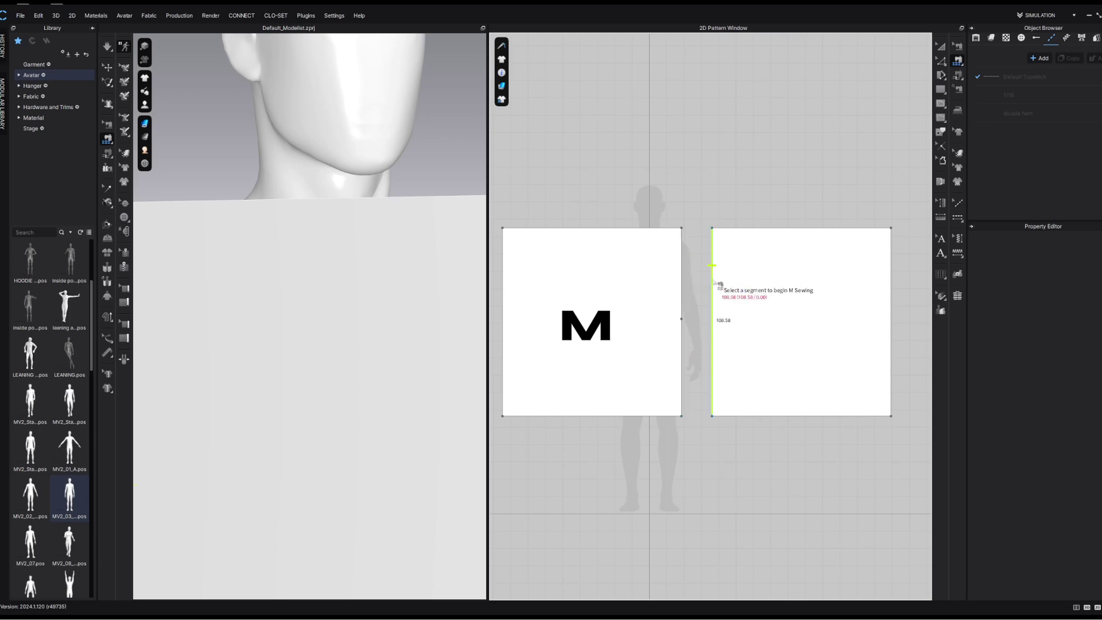
pyautogui.click(959, 79)
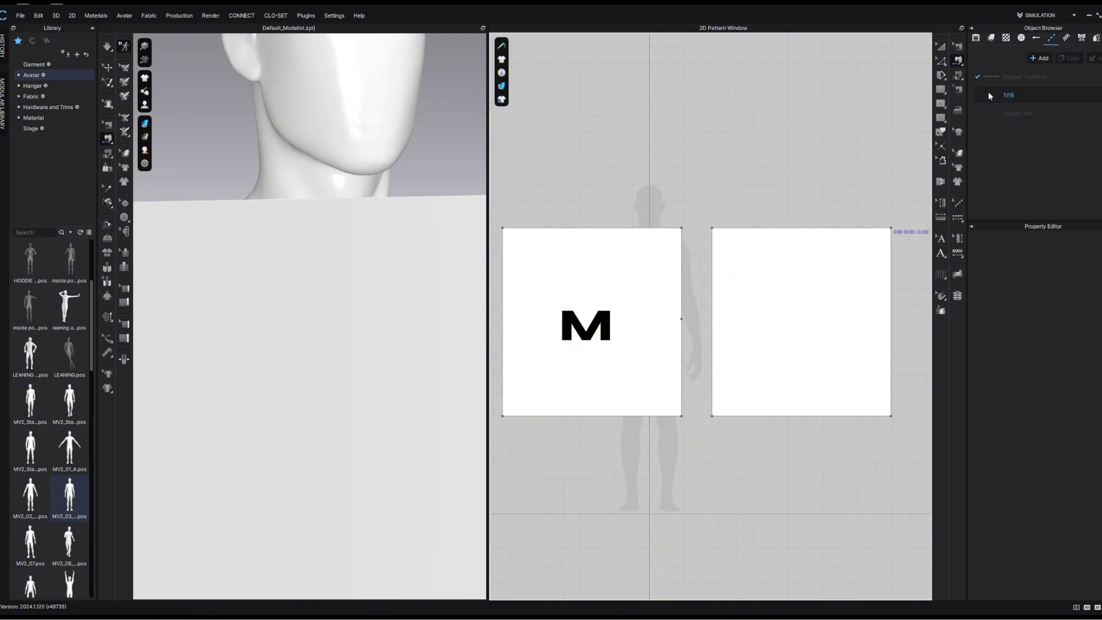
pyautogui.click(957, 59)
pyautogui.click(983, 71)
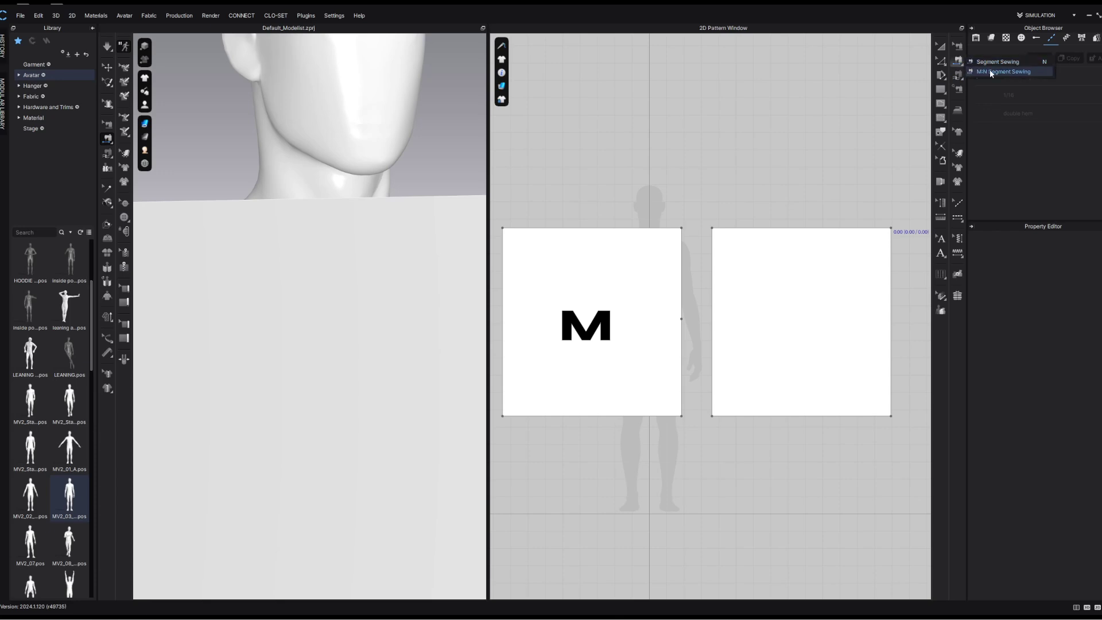
pyautogui.click(682, 248)
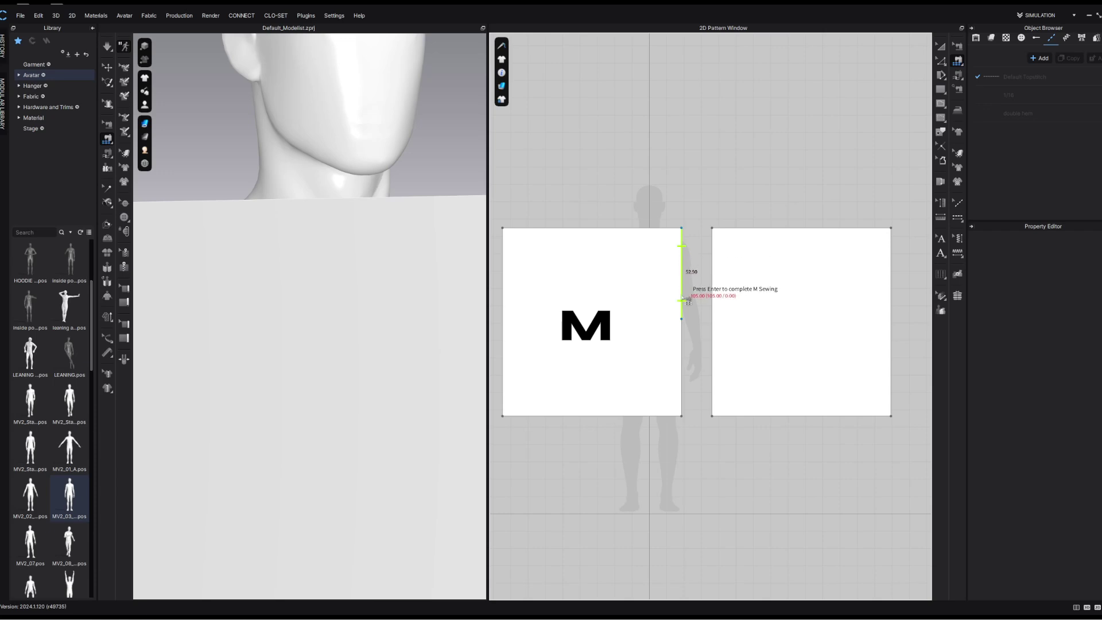
pyautogui.click(684, 342)
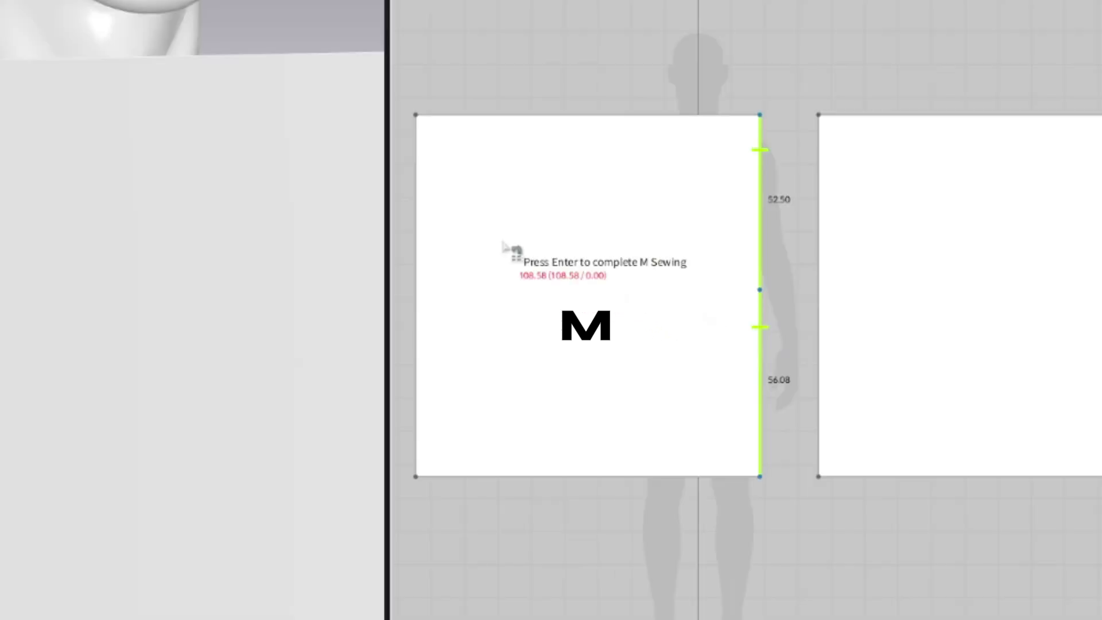
pyautogui.press('Return')
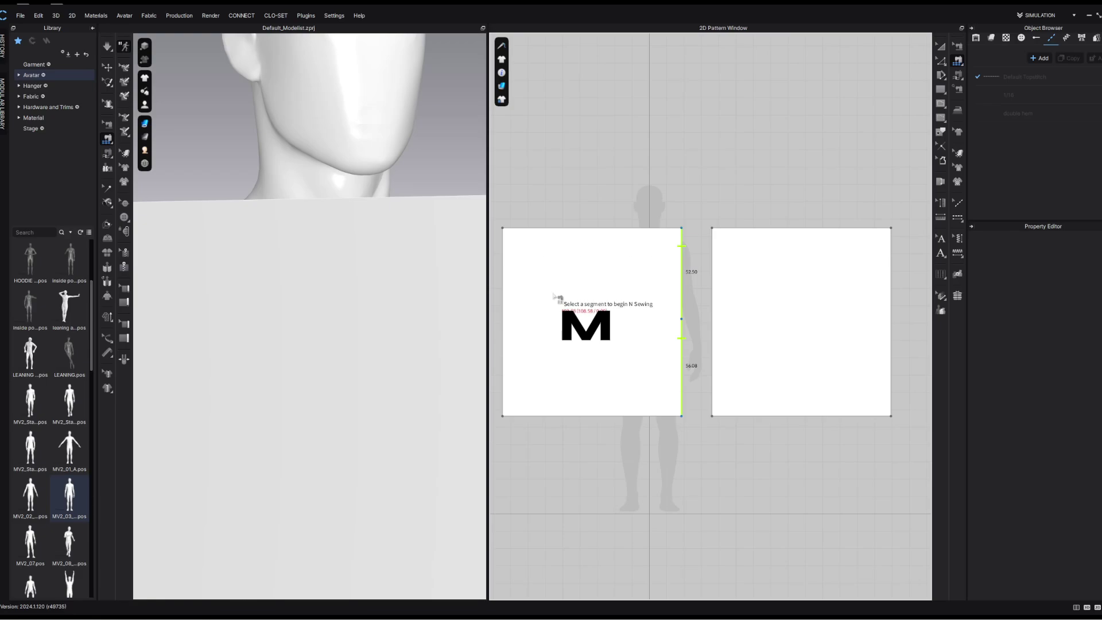
# Complete the M:N segment seam with the N square's single facing edge, and delete the finished seam.
pyautogui.click(713, 271)
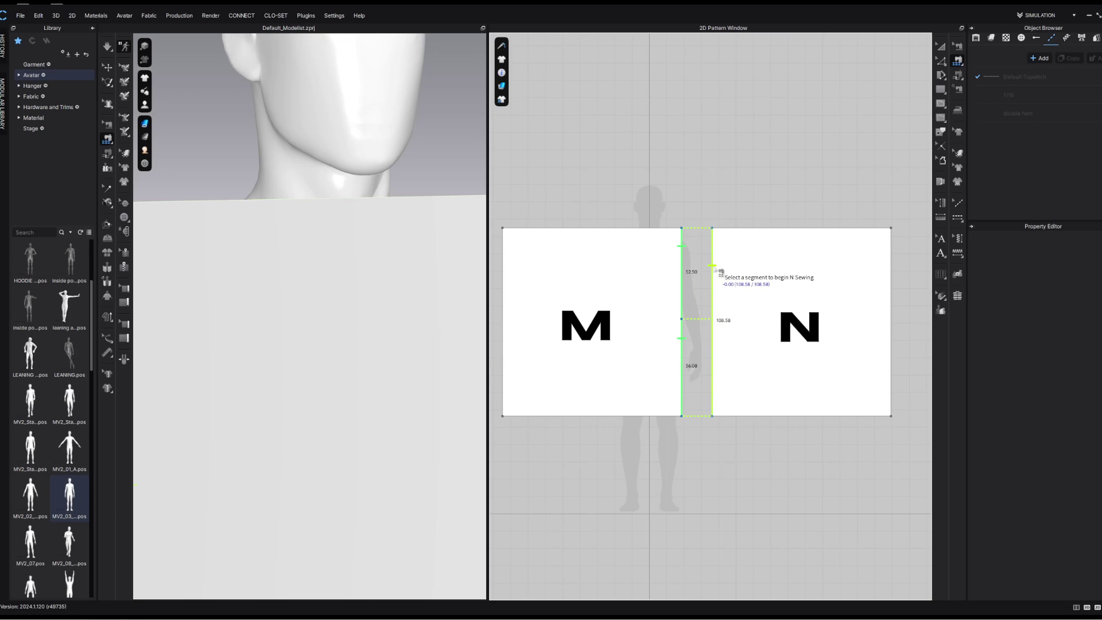
pyautogui.click(714, 269)
pyautogui.click(715, 270)
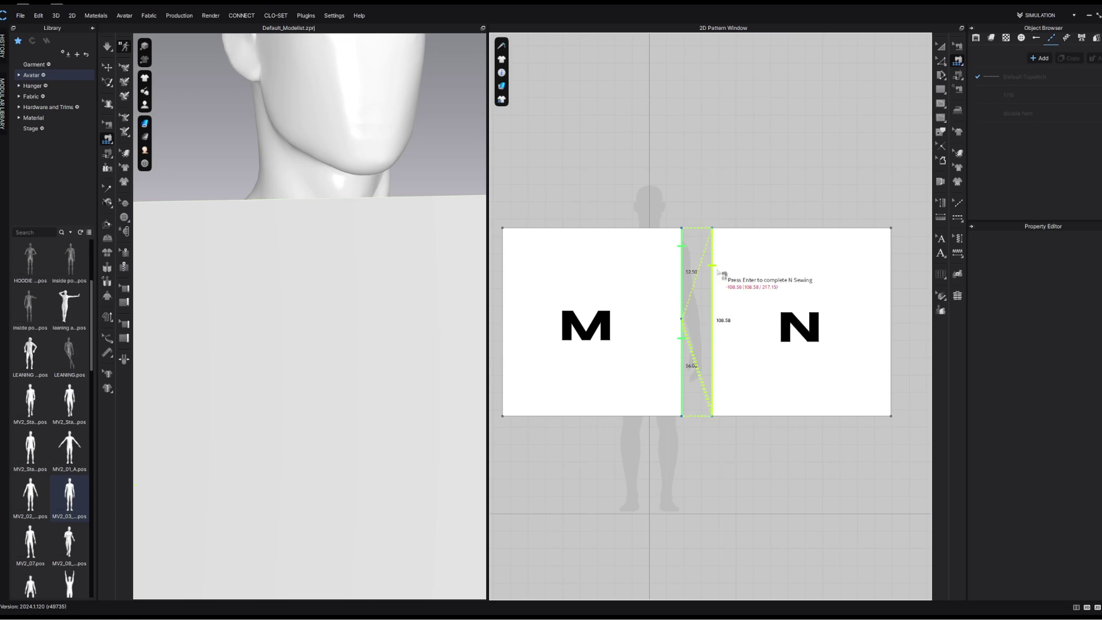
pyautogui.press('Return')
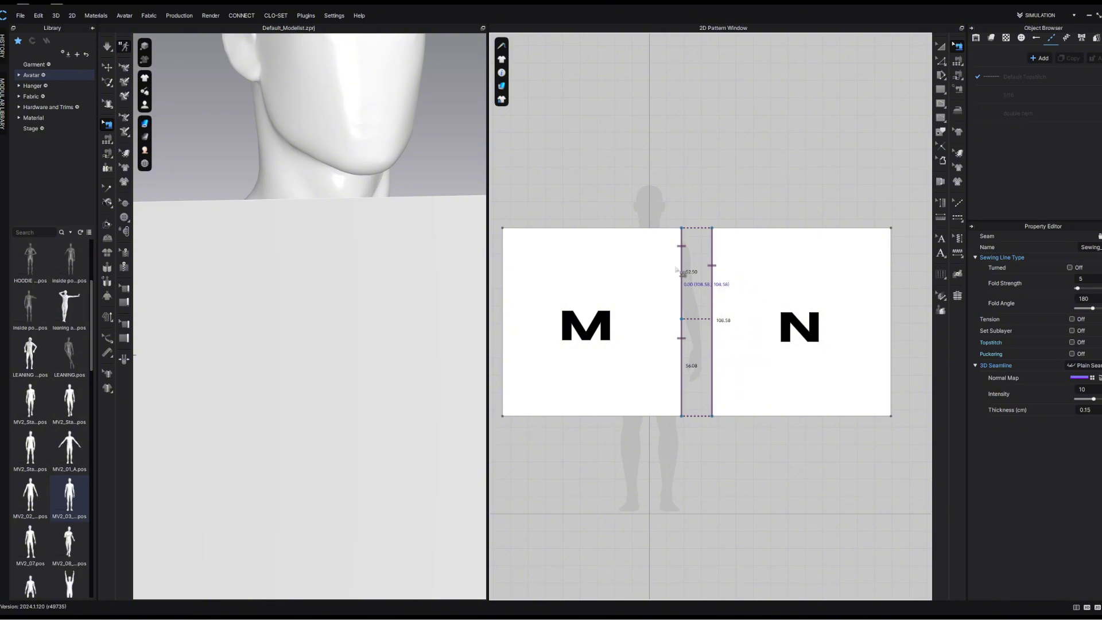
pyautogui.press('BackSpace')
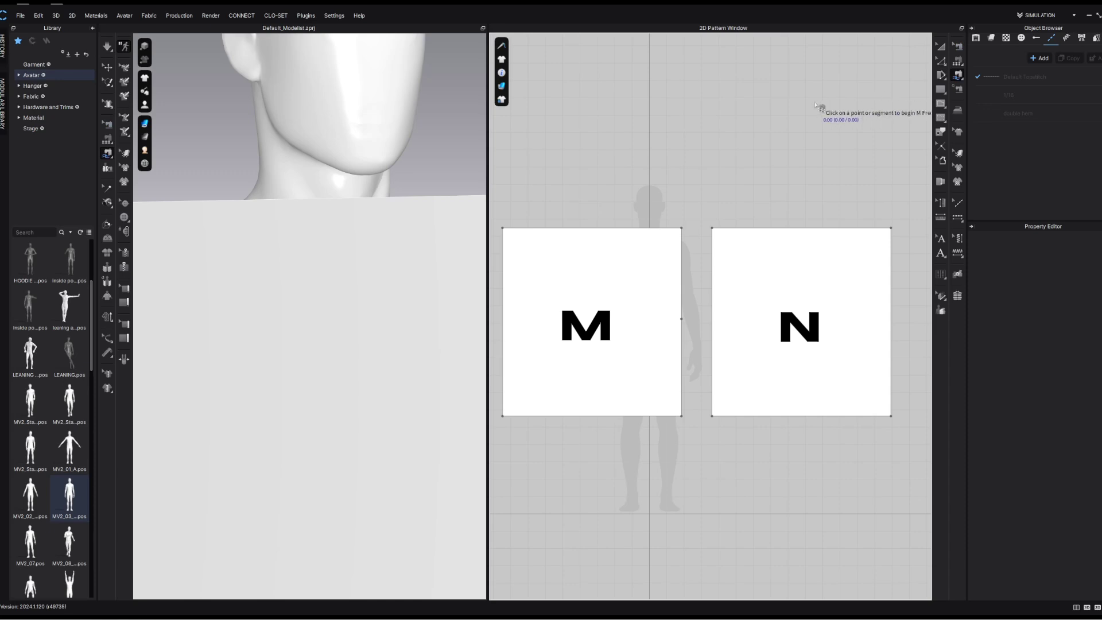
# Sew the M square's two inner edge sections to the full facing edge of the N square with M:N Free Sewing, from top corners to bottom corners.
pyautogui.click(957, 76)
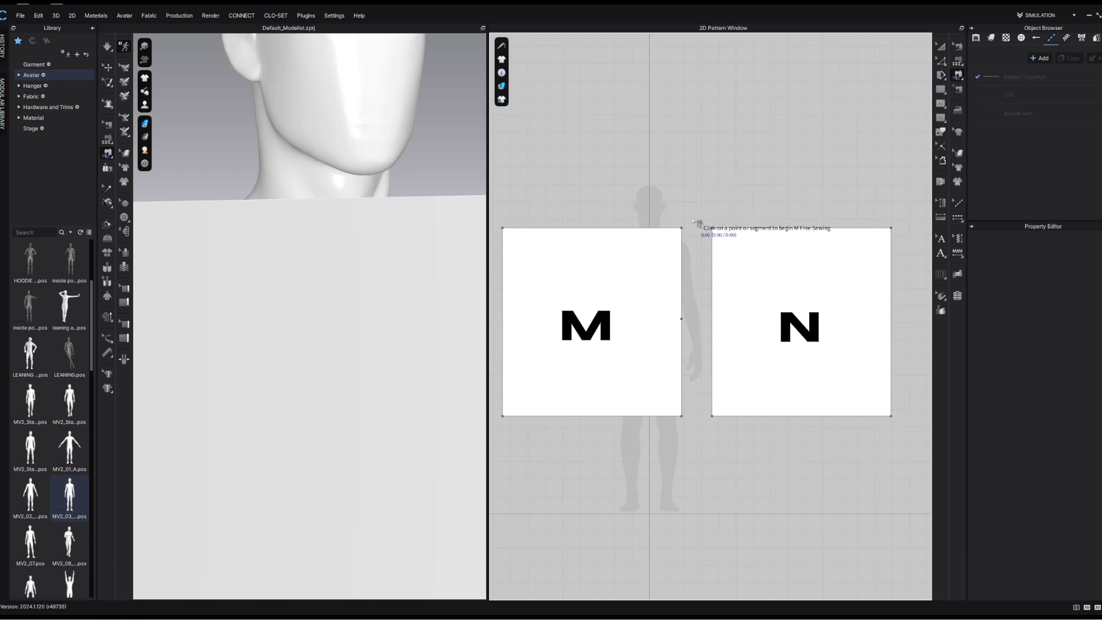
pyautogui.click(681, 320)
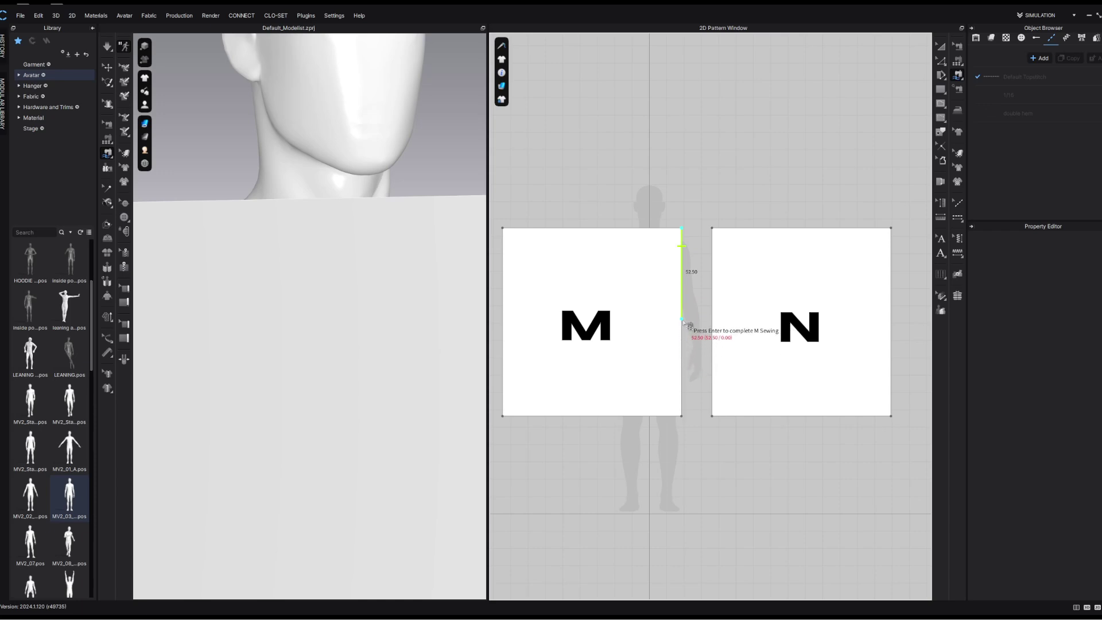
pyautogui.click(682, 415)
pyautogui.press('Return')
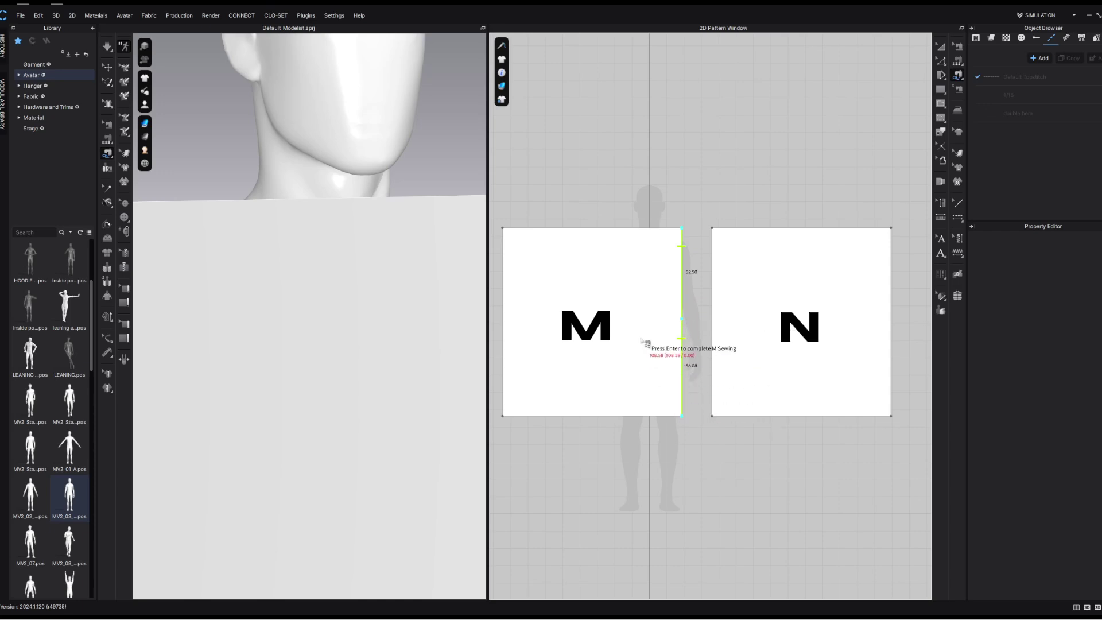
pyautogui.click(712, 229)
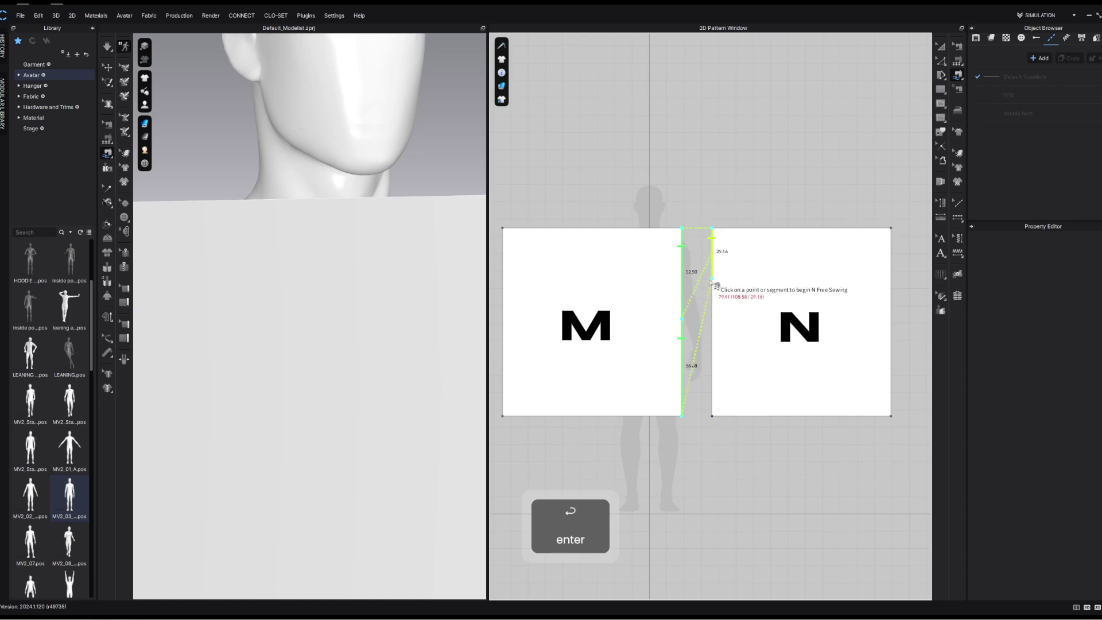
pyautogui.click(712, 414)
pyautogui.press('Return')
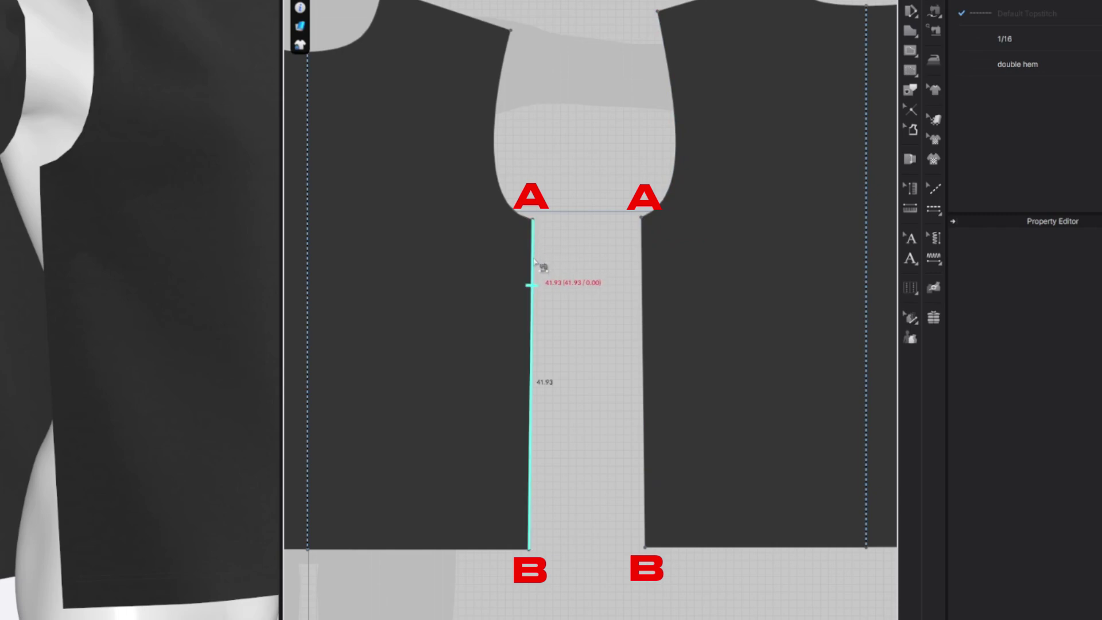
# Sew the front side edge to the back side edge in the reversed direction, armhole end to hem end, and simulate the twisted seam.
pyautogui.click(531, 285)
pyautogui.click(643, 281)
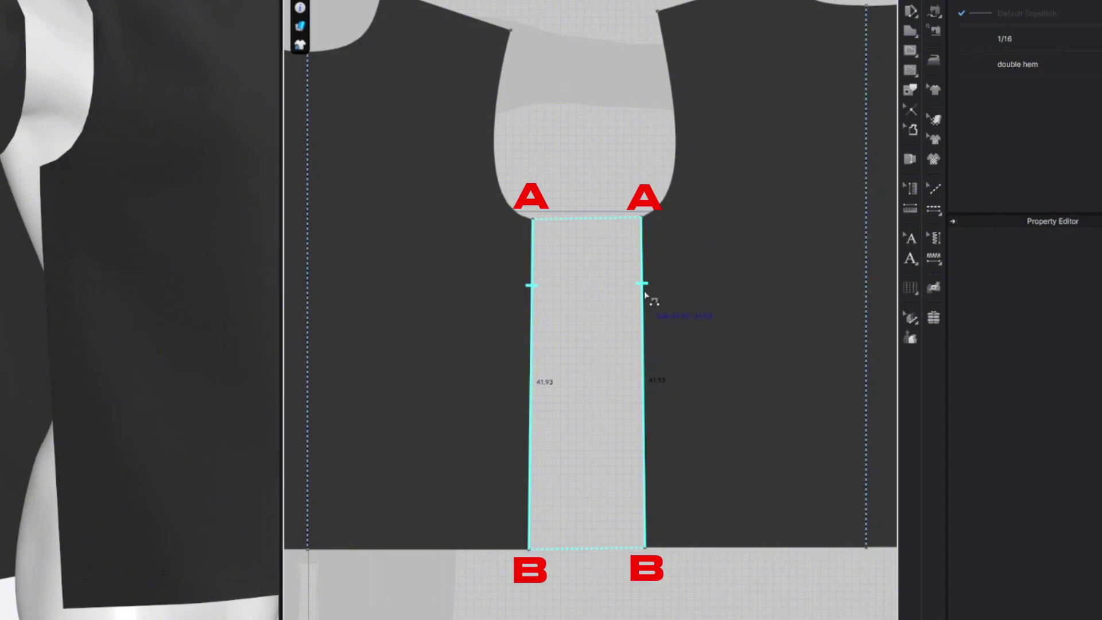
pyautogui.click(640, 476)
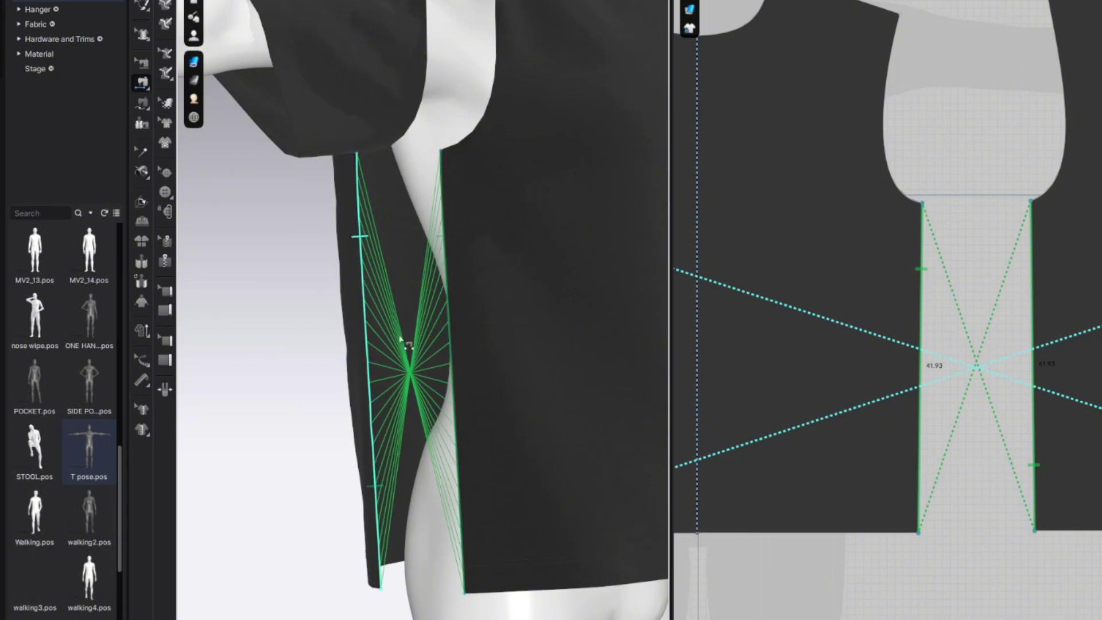
pyautogui.press('space')
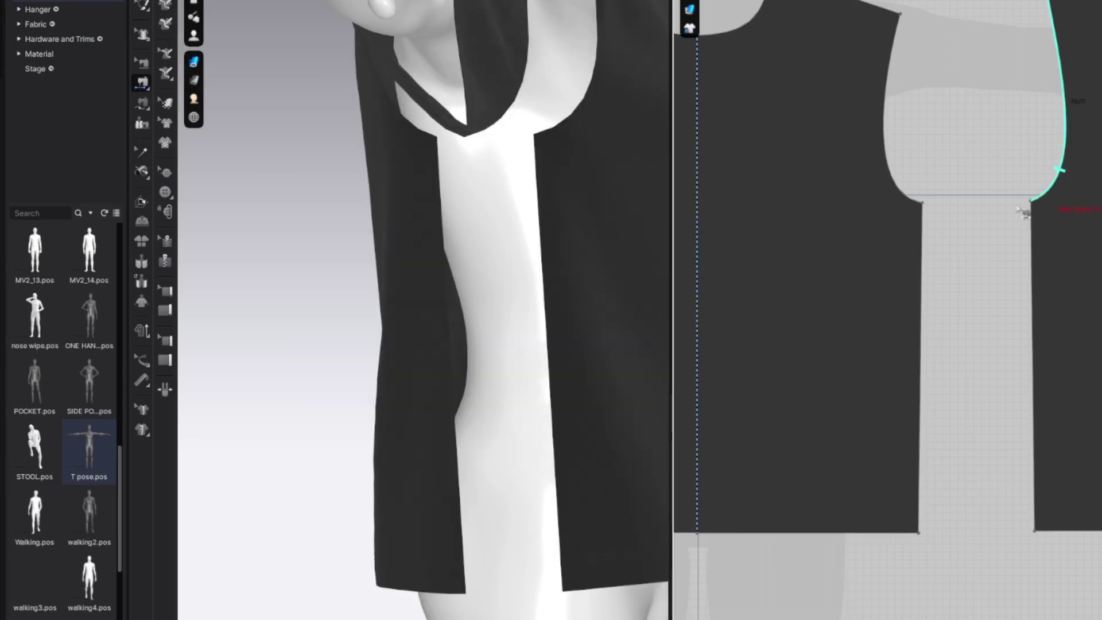
# Segment-sew the front side edge to the back side edge in matching direction, armhole end to armhole end.
pyautogui.click(920, 267)
pyautogui.click(1031, 266)
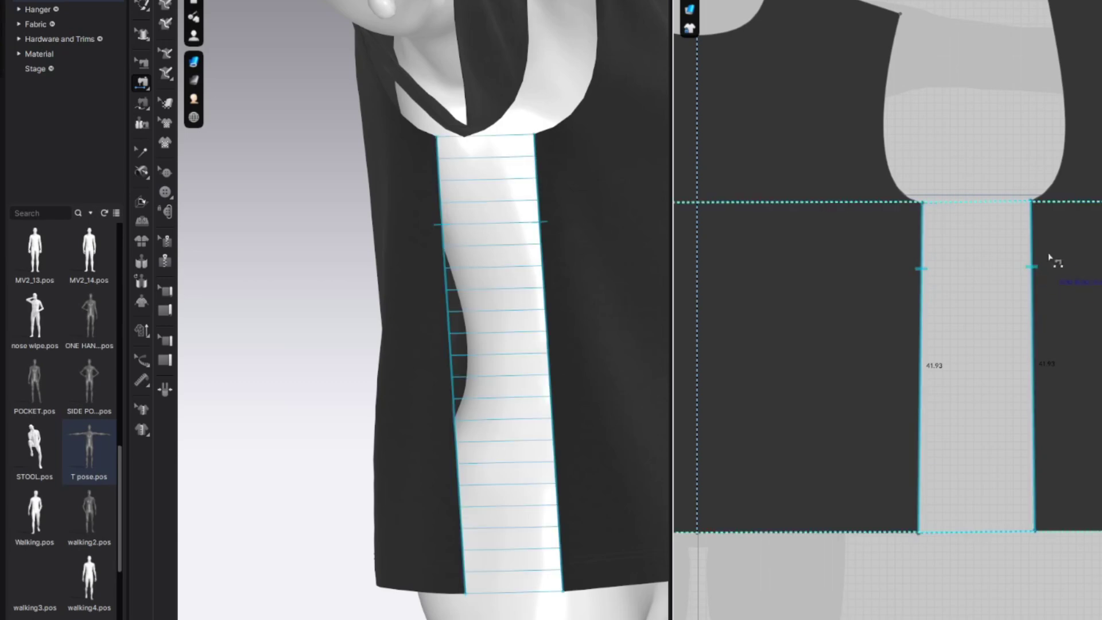
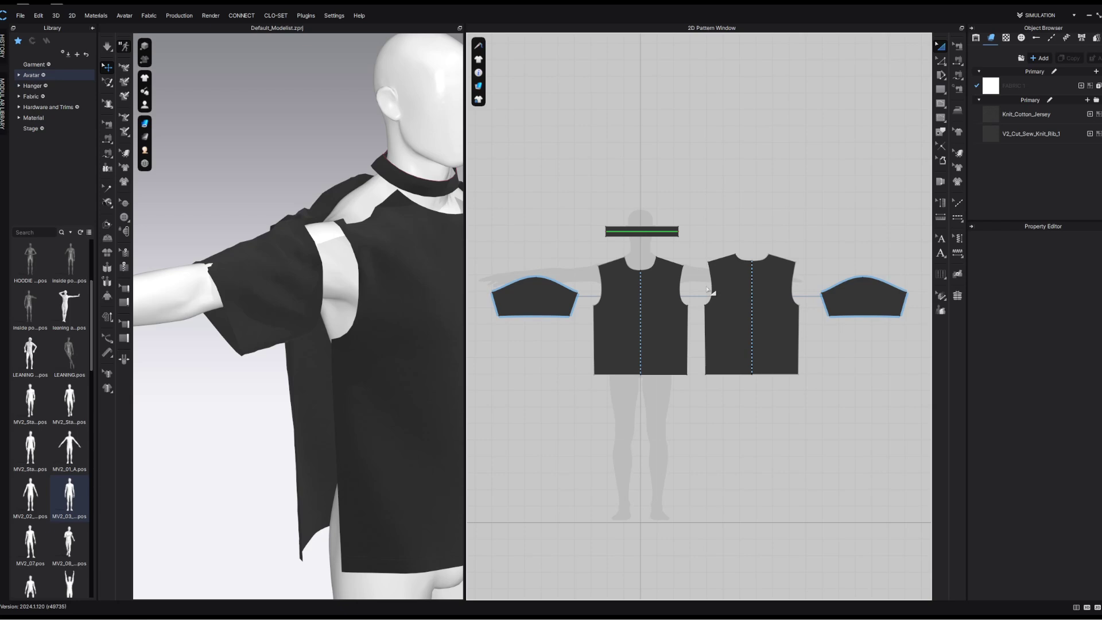
# Select the front, sleeves and back one by one in the 2D pattern to identify each piece's position on the avatar.
pyautogui.scroll(-5, 329, 258)
pyautogui.keyDown('alt'); pyautogui.moveTo(329, 258); pyautogui.dragTo(333, 310); pyautogui.keyUp('alt')
pyautogui.keyDown('alt'); pyautogui.moveTo(333, 309); pyautogui.dragTo(350, 316, button='middle'); pyautogui.keyUp('alt')
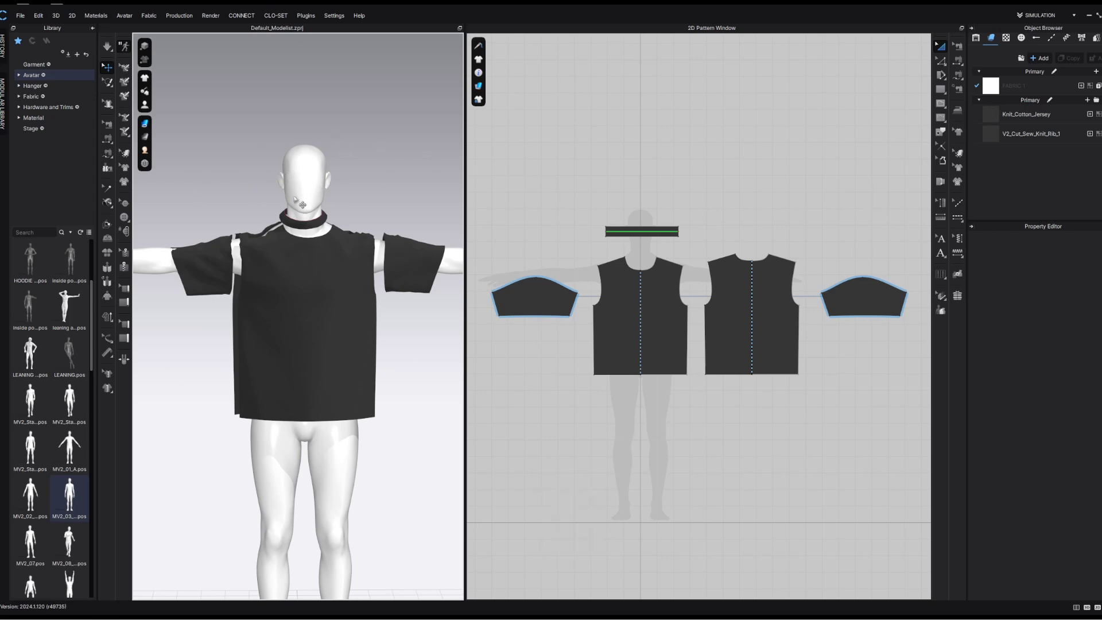
pyautogui.click(615, 316)
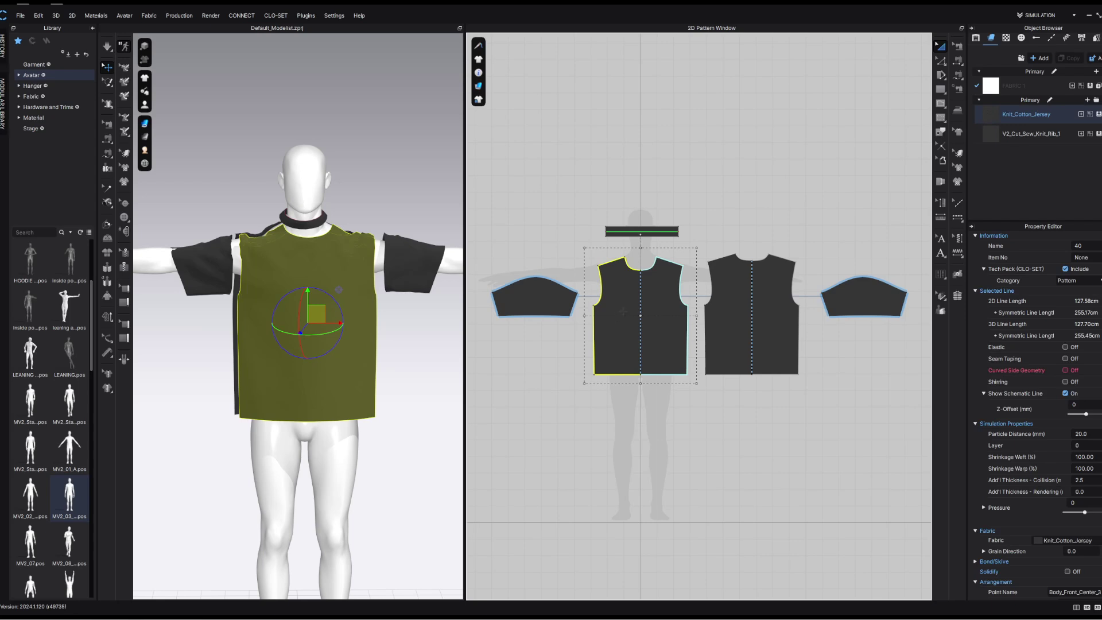
pyautogui.press('Escape')
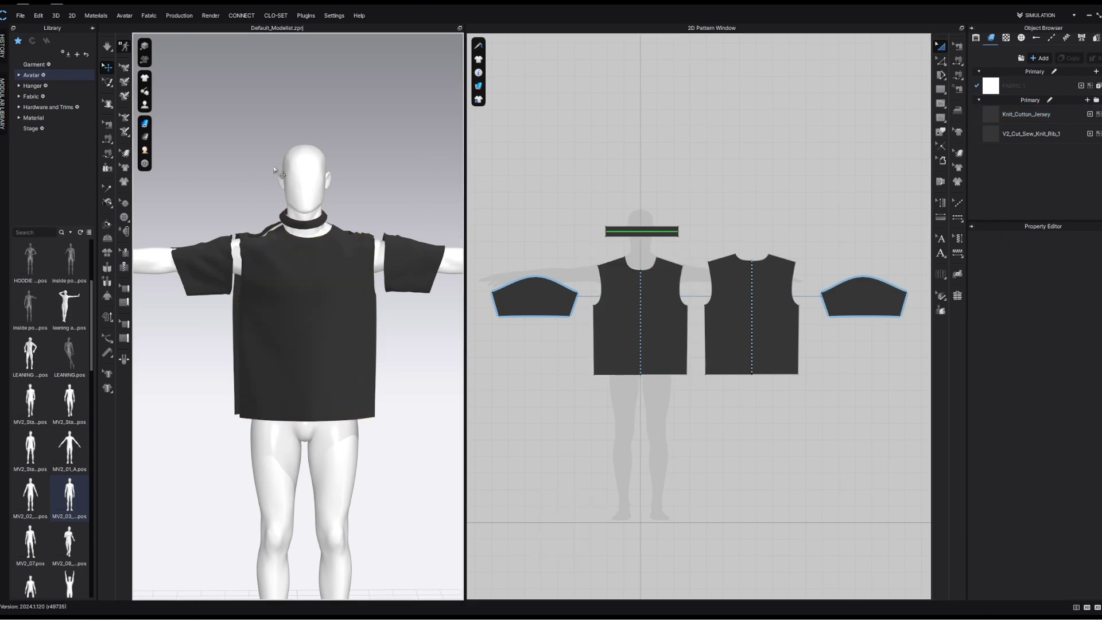
pyautogui.click(615, 316)
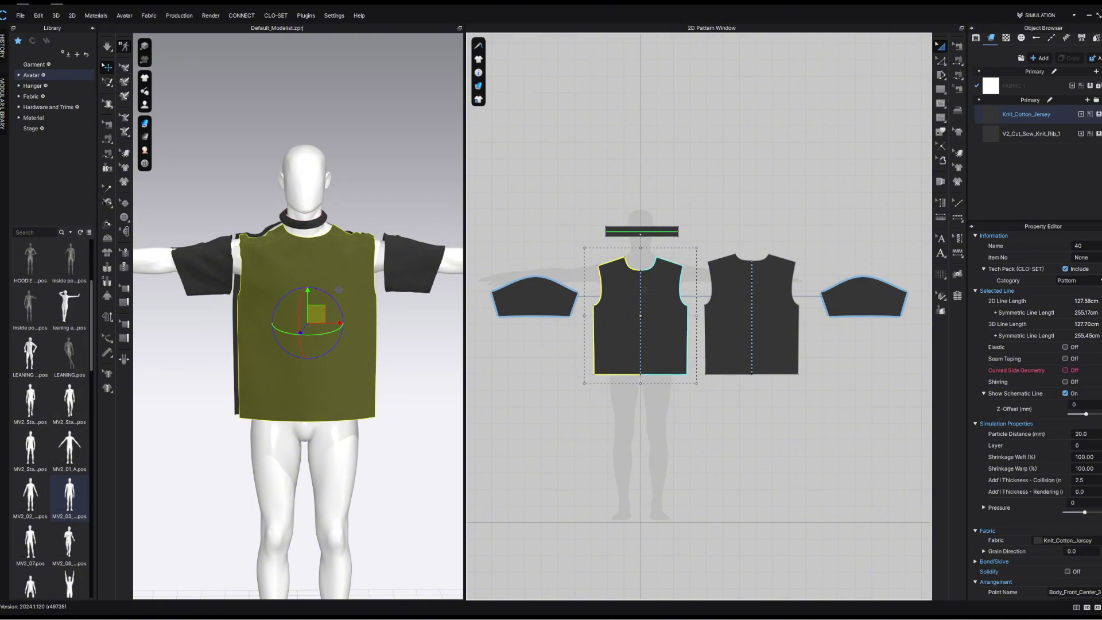
pyautogui.click(519, 306)
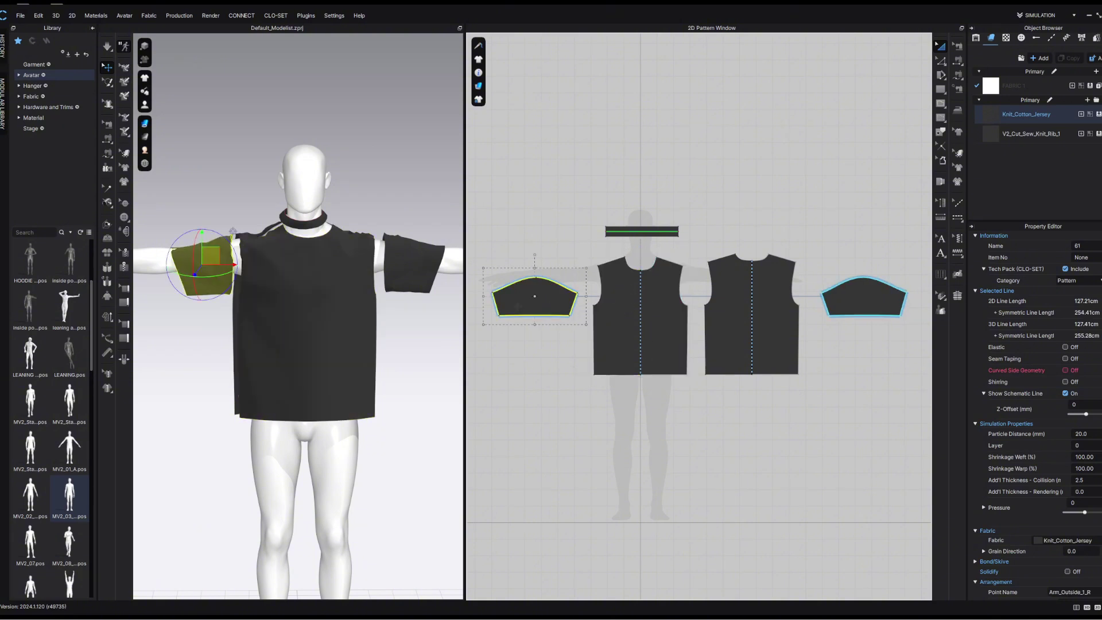
pyautogui.moveTo(256, 312)
pyautogui.mouseDown(button='right')
pyautogui.moveTo(262, 324)
pyautogui.moveTo(393, 366)
pyautogui.moveTo(438, 408)
pyautogui.moveTo(442, 398)
pyautogui.moveTo(440, 465)
pyautogui.moveTo(259, 328)
pyautogui.mouseUp(button='right')
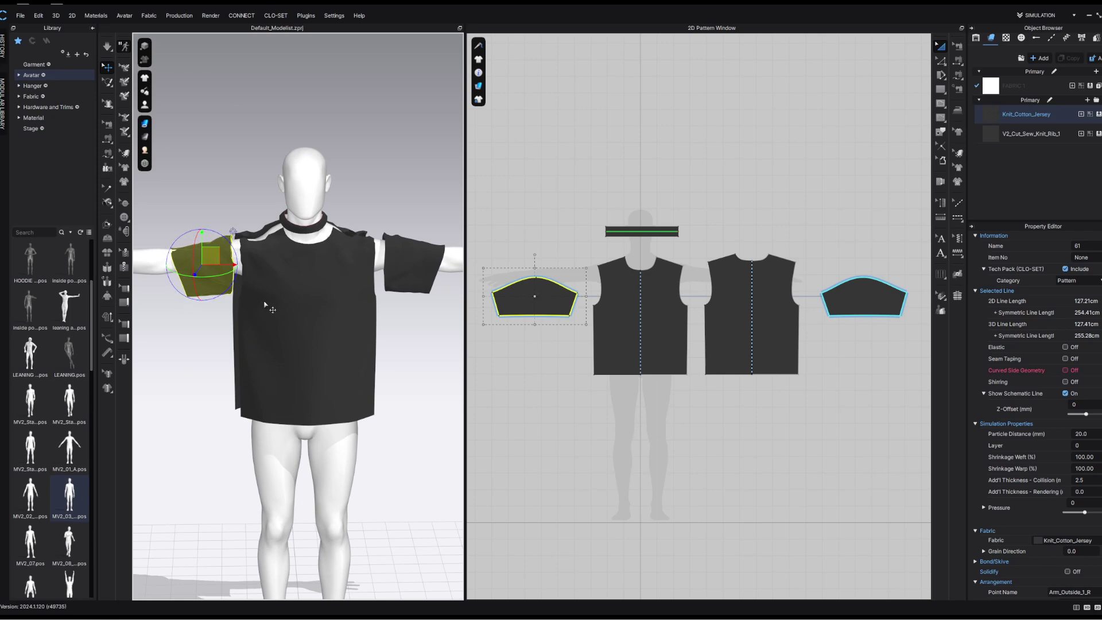
pyautogui.click(775, 317)
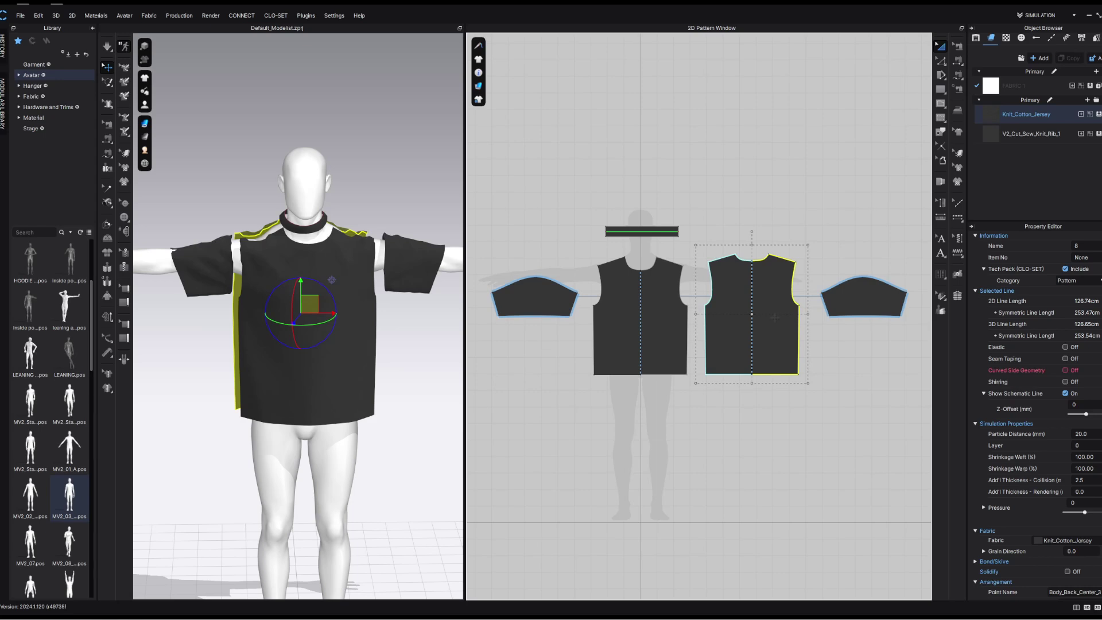
pyautogui.click(861, 299)
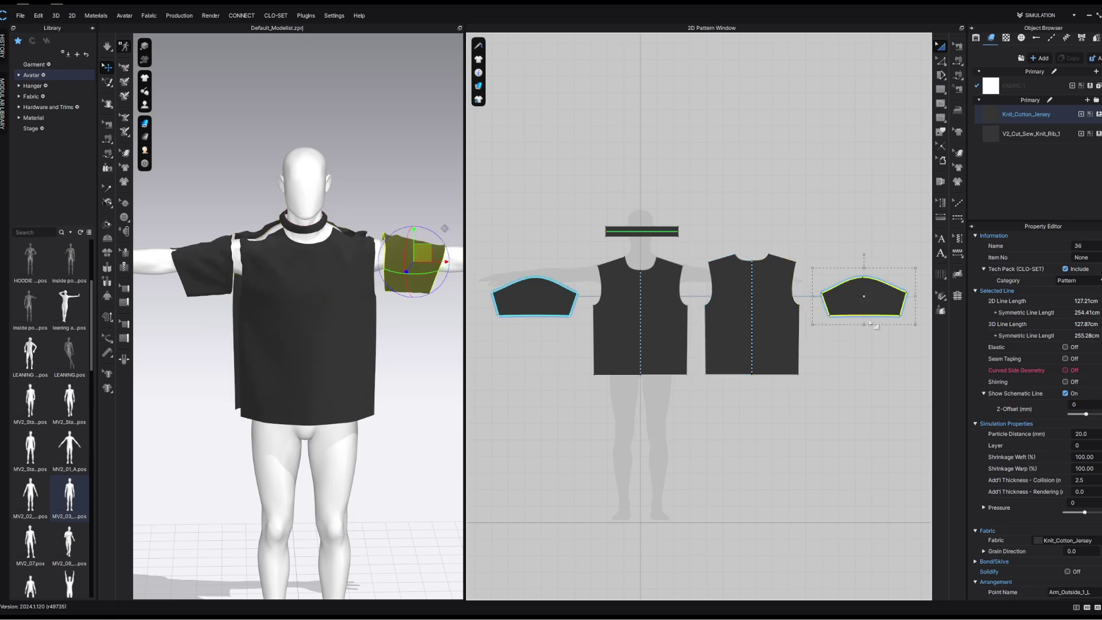
pyautogui.keyDown('alt'); pyautogui.moveTo(362, 290); pyautogui.dragTo(386, 344); pyautogui.keyUp('alt')
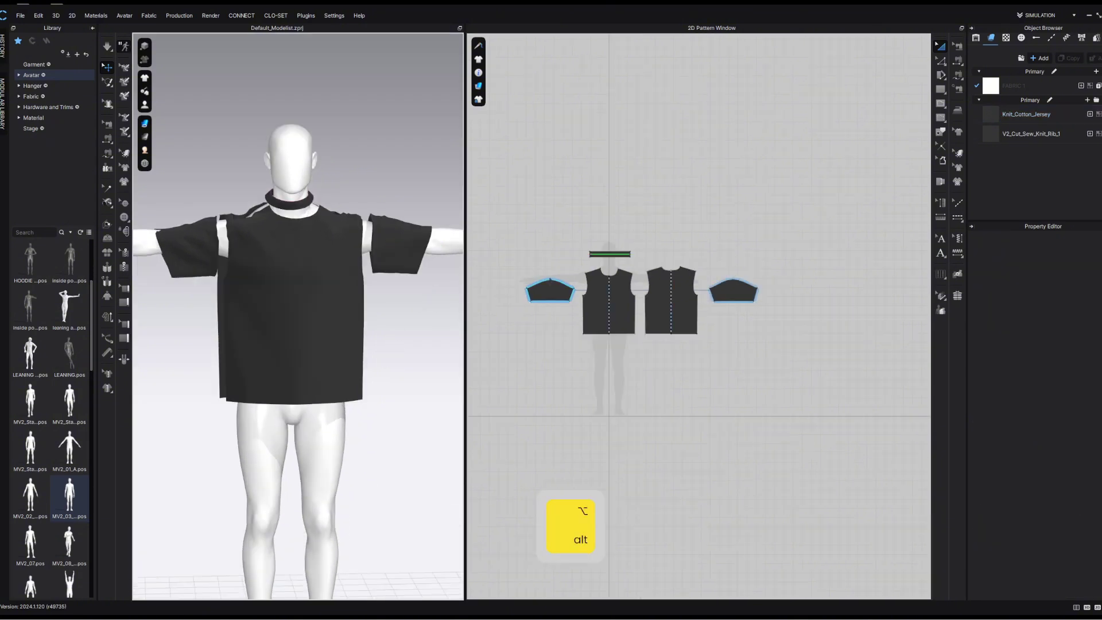
# Scatter the 2D pattern pieces, swapping the two sleeves and moving the front, back and neckband out of their avatar-aligned layout.
pyautogui.keyDown('alt'); pyautogui.moveTo(613, 353); pyautogui.dragTo(561, 355, button='middle'); pyautogui.keyUp('alt')
pyautogui.rightClick(600, 356)
pyautogui.click(584, 350)
pyautogui.scroll(4, 539, 336)
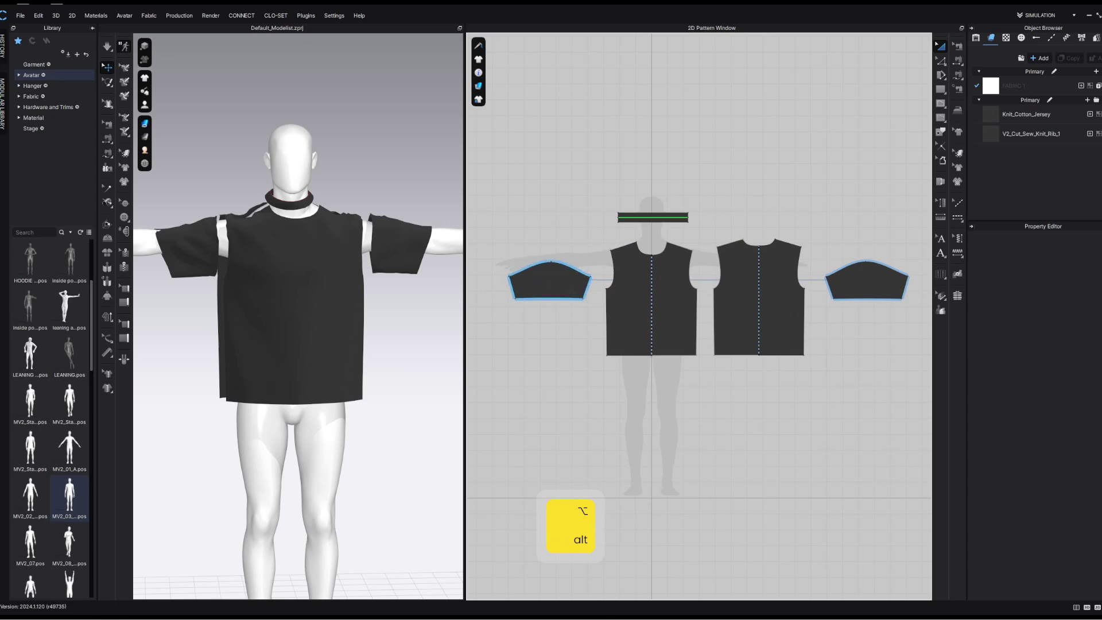
pyautogui.moveTo(573, 277); pyautogui.dragTo(895, 228)
pyautogui.moveTo(868, 280); pyautogui.dragTo(554, 274)
pyautogui.moveTo(661, 317); pyautogui.dragTo(799, 382)
pyautogui.moveTo(734, 295); pyautogui.dragTo(617, 272)
pyautogui.moveTo(652, 216); pyautogui.dragTo(747, 203)
pyautogui.moveTo(643, 276); pyautogui.dragTo(639, 218)
pyautogui.moveTo(798, 374); pyautogui.dragTo(766, 369)
pyautogui.moveTo(560, 277); pyautogui.dragTo(541, 290)
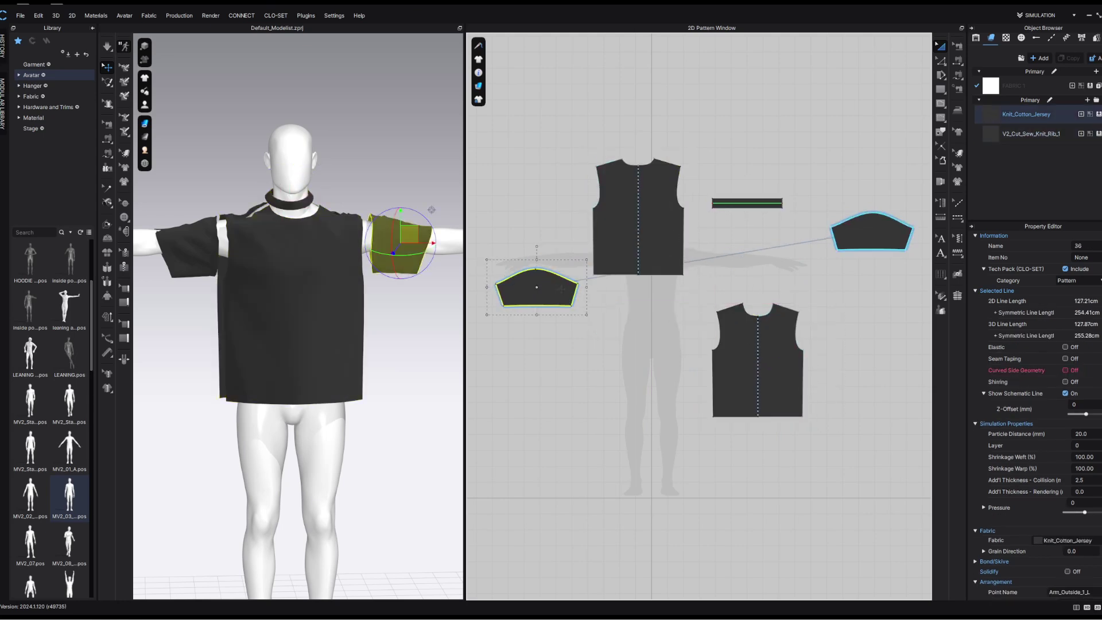
pyautogui.click(717, 261)
pyautogui.moveTo(848, 240); pyautogui.dragTo(820, 247)
# Segment-sew the front panel's side edge to the back panel's matching side edge, starting both at the armhole end.
pyautogui.click(957, 60)
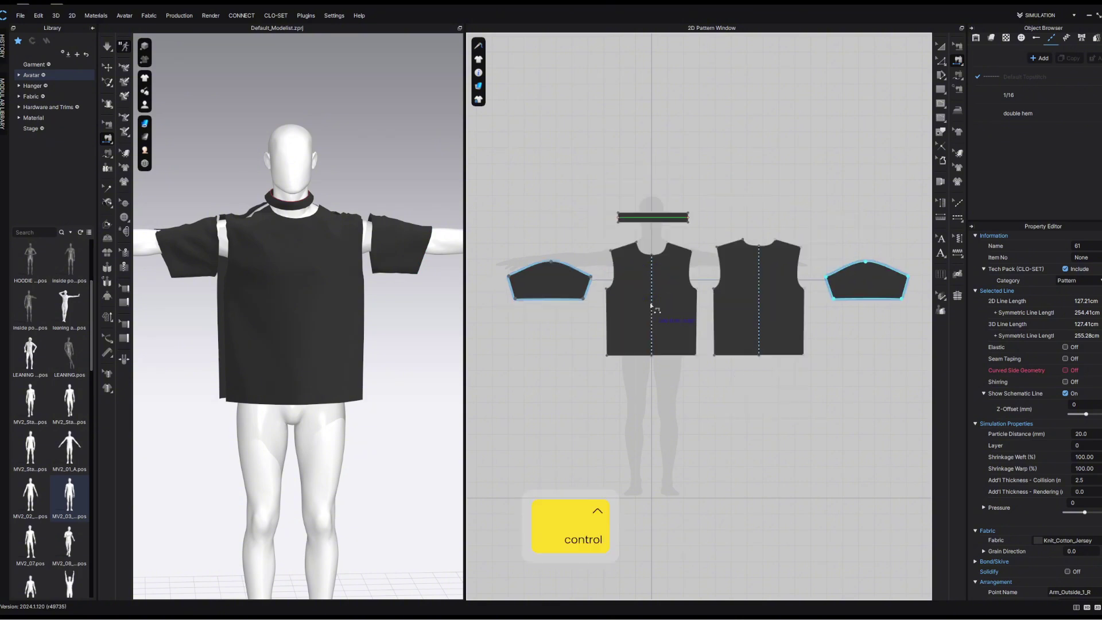
pyautogui.scroll(2, 673, 304)
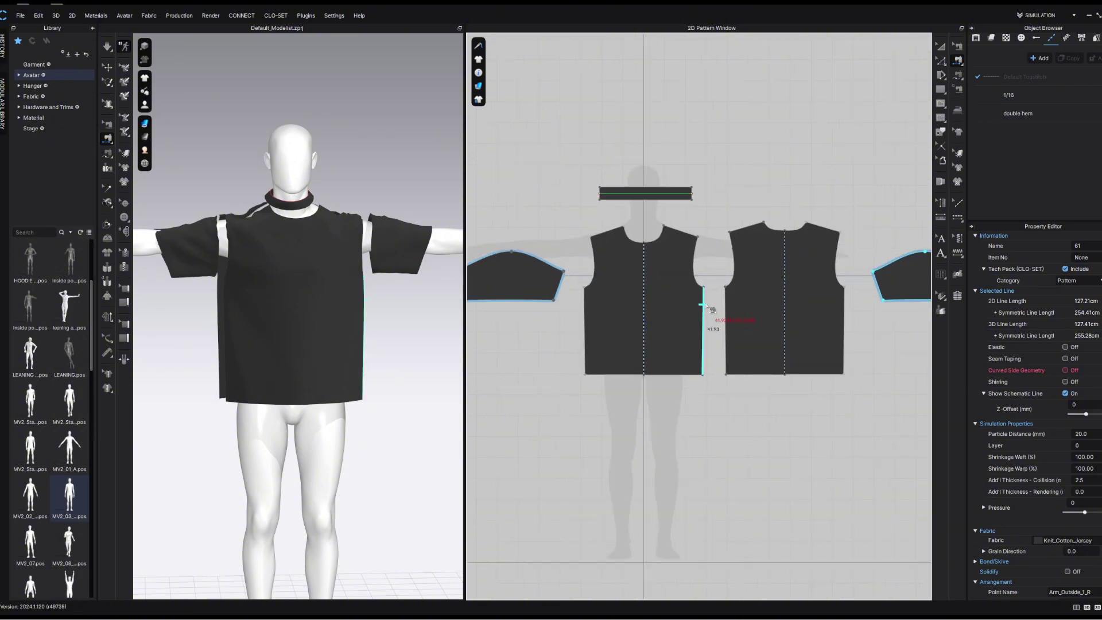
pyautogui.click(698, 307)
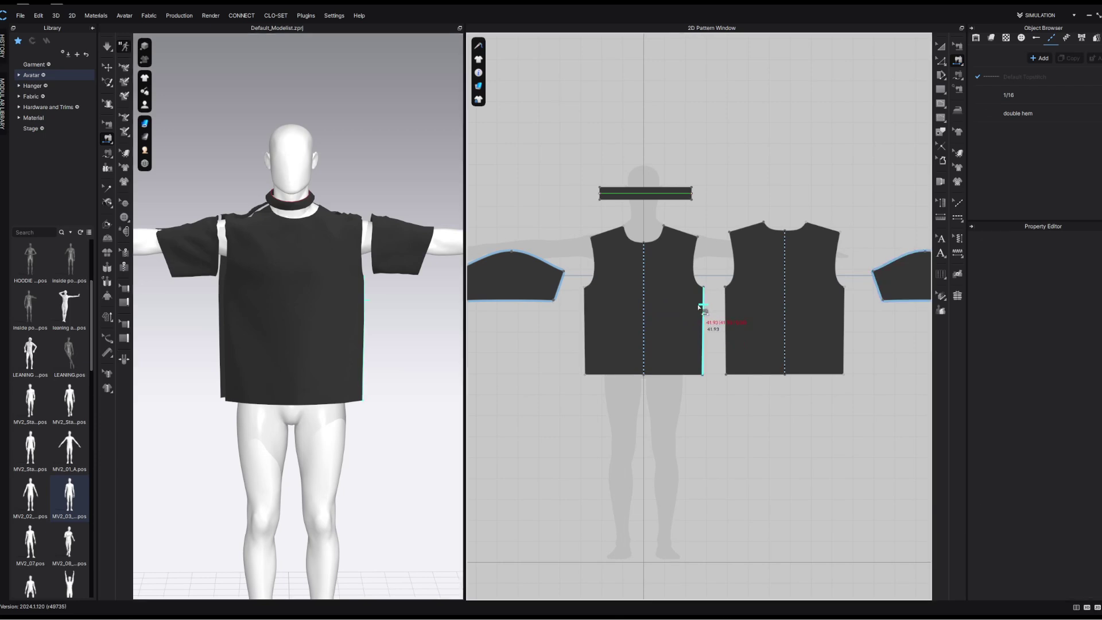
pyautogui.click(702, 310)
pyautogui.click(843, 313)
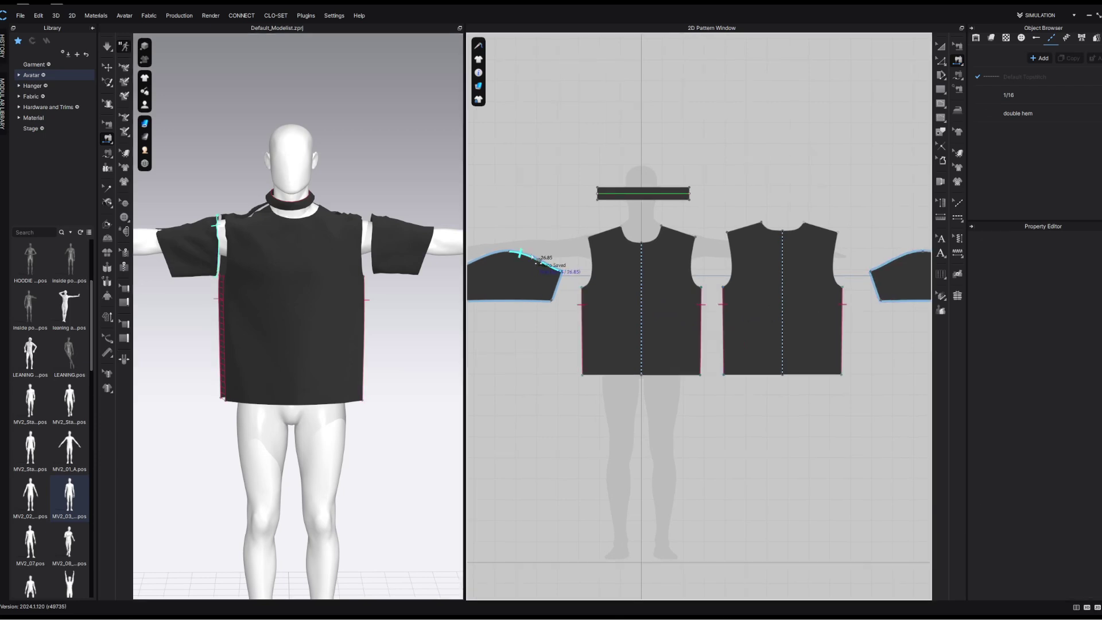
# Segment-sew one sleeve cap half to the front armhole and the other cap half to the back armhole.
pyautogui.click(585, 256)
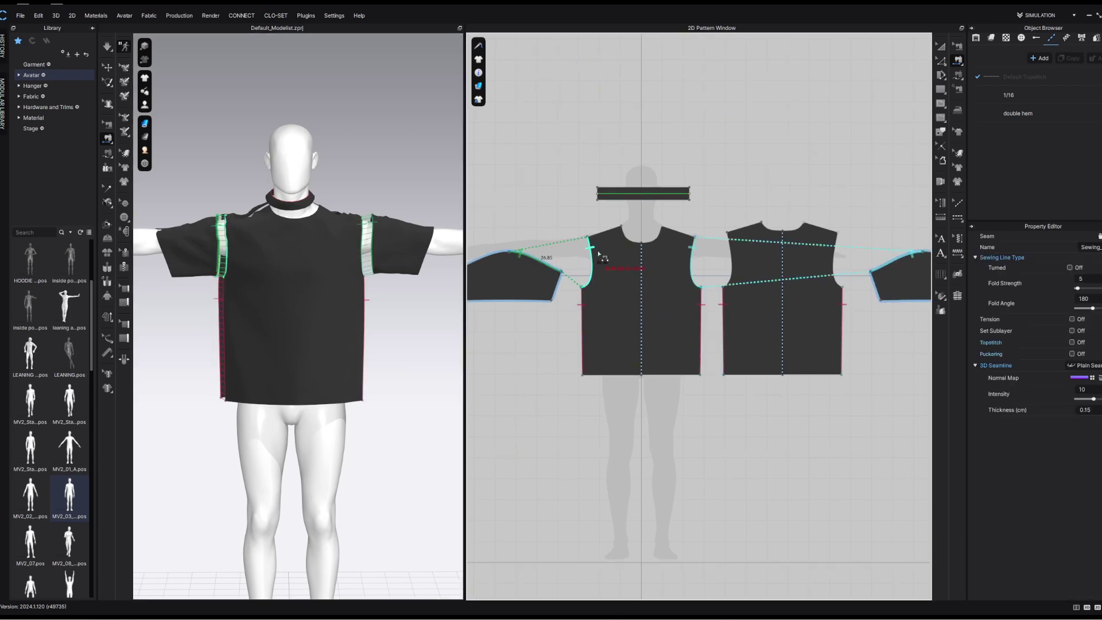
pyautogui.click(497, 253)
pyautogui.click(839, 253)
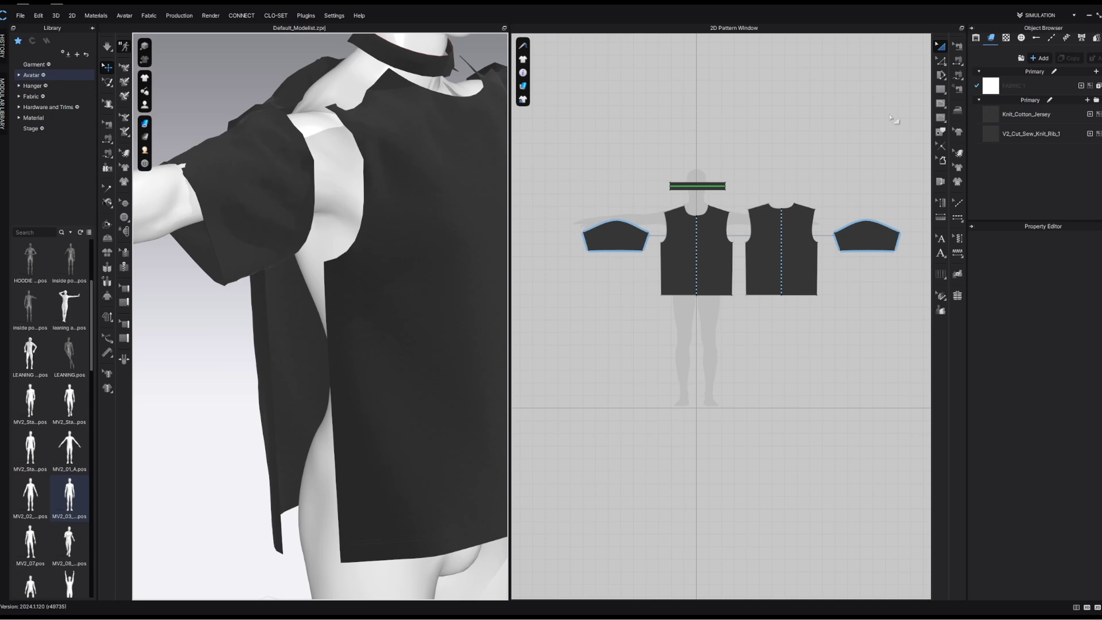
# Examine the open shoulder, armhole and side gaps of the T-shirt from several angles on the avatar.
pyautogui.scroll(3, 748, 252)
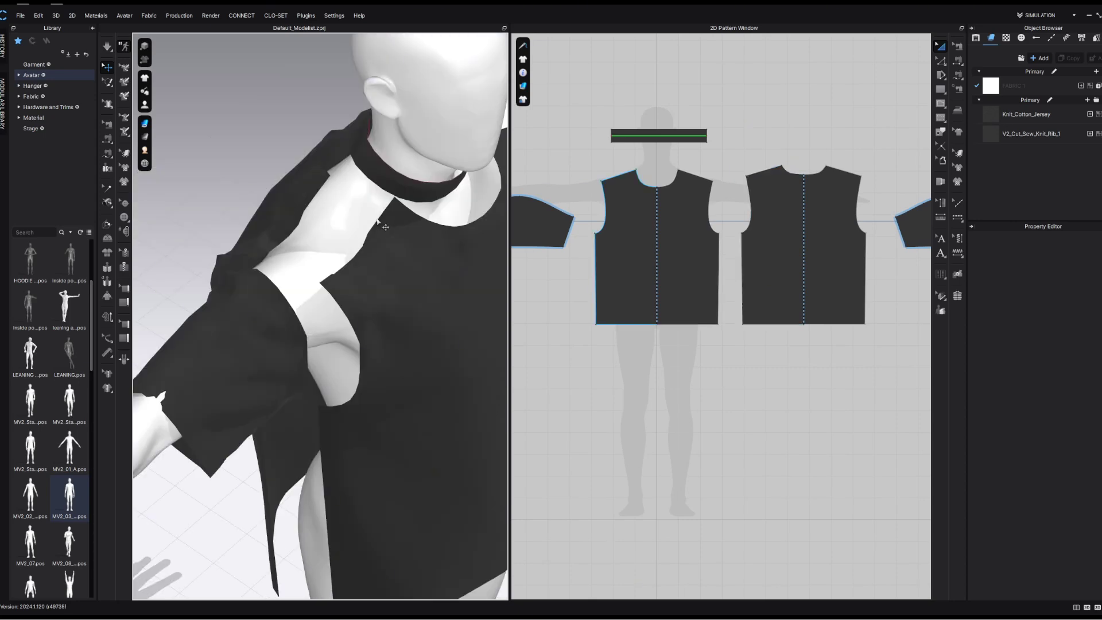
pyautogui.scroll(-2, 386, 258)
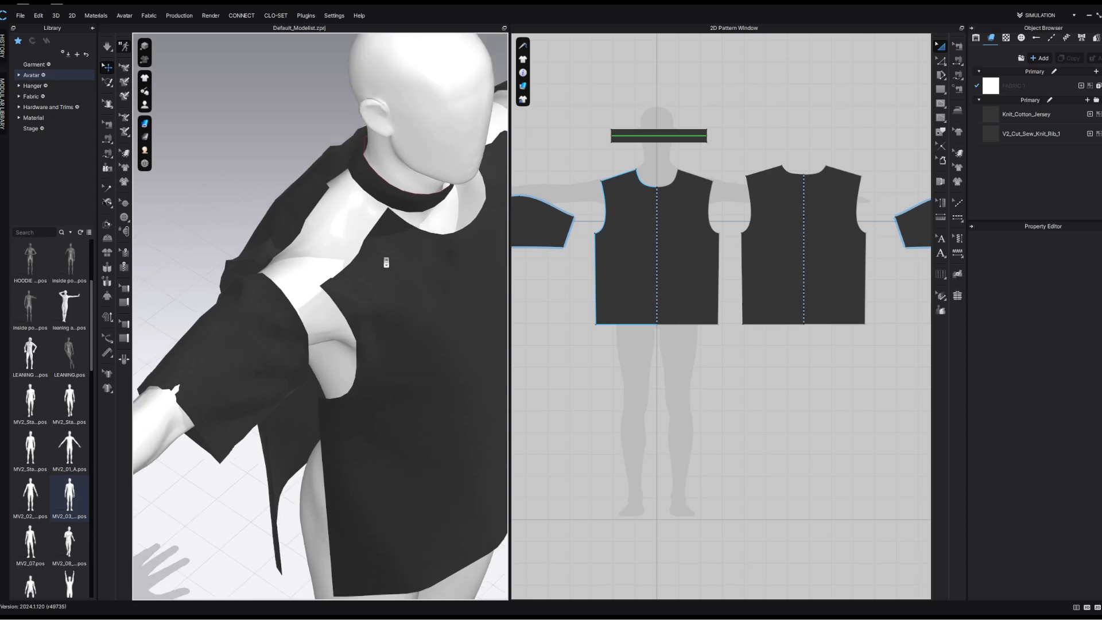
pyautogui.moveTo(386, 258)
pyautogui.keyDown('alt'); pyautogui.mouseDown()
pyautogui.moveTo(418, 276)
pyautogui.moveTo(421, 231)
pyautogui.moveTo(440, 229)
pyautogui.moveTo(384, 226)
pyautogui.moveTo(487, 234)
pyautogui.moveTo(302, 235)
pyautogui.moveTo(393, 260)
pyautogui.mouseUp(); pyautogui.keyUp('alt')
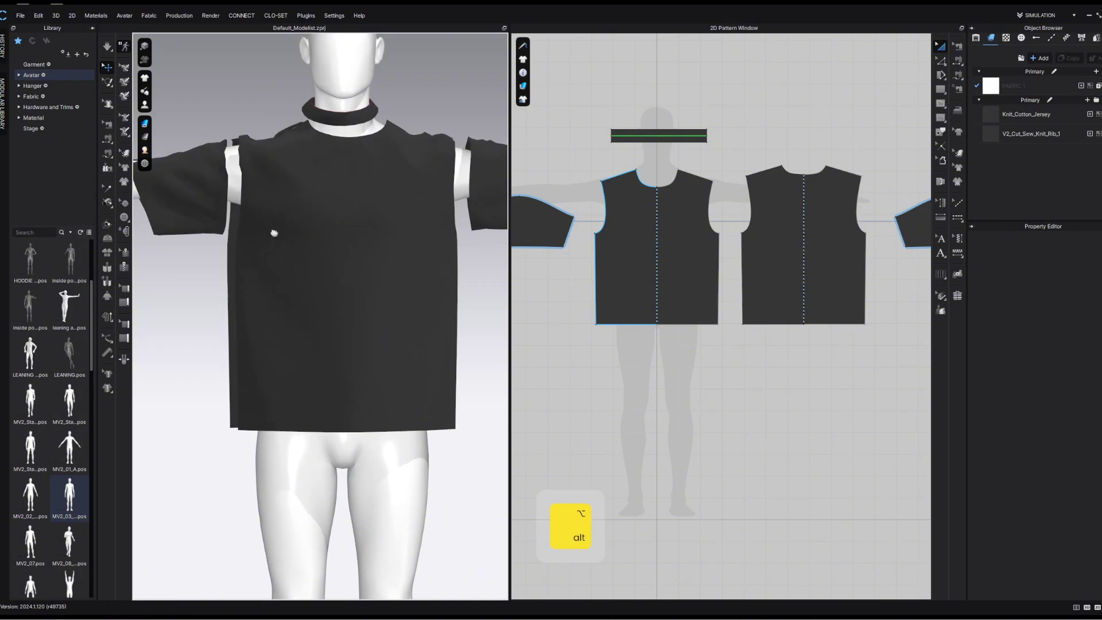
pyautogui.keyDown('alt'); pyautogui.moveTo(271, 230); pyautogui.dragTo(364, 209); pyautogui.keyUp('alt')
pyautogui.scroll(5, 392, 244)
pyautogui.click(373, 208)
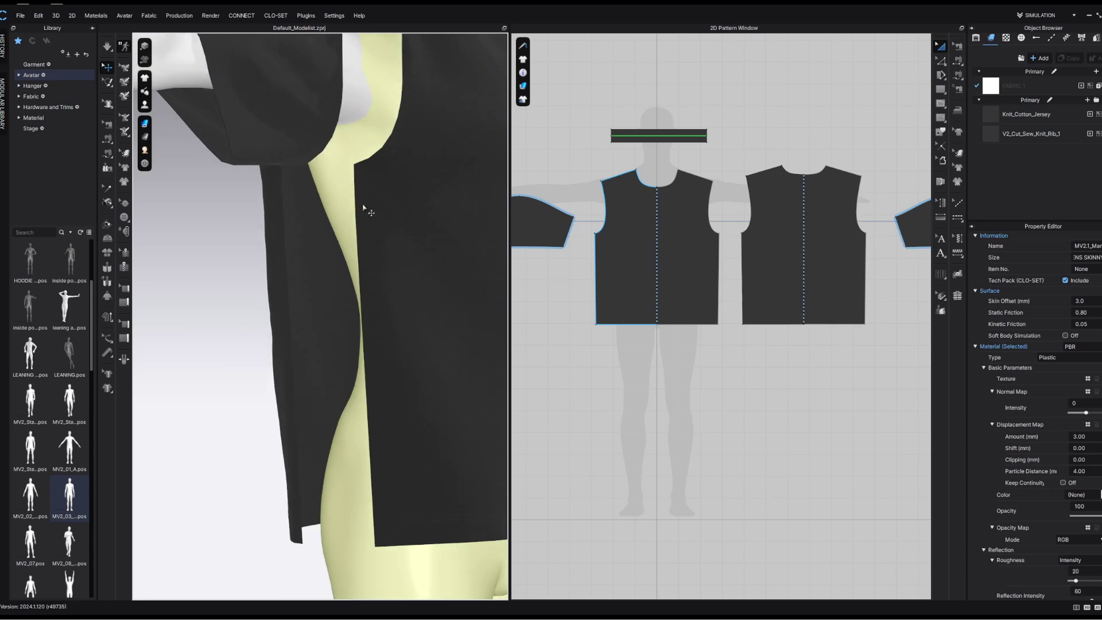
pyautogui.click(360, 206)
pyautogui.click(278, 208)
pyautogui.moveTo(295, 211); pyautogui.dragTo(449, 195, button='right')
pyautogui.click(440, 195)
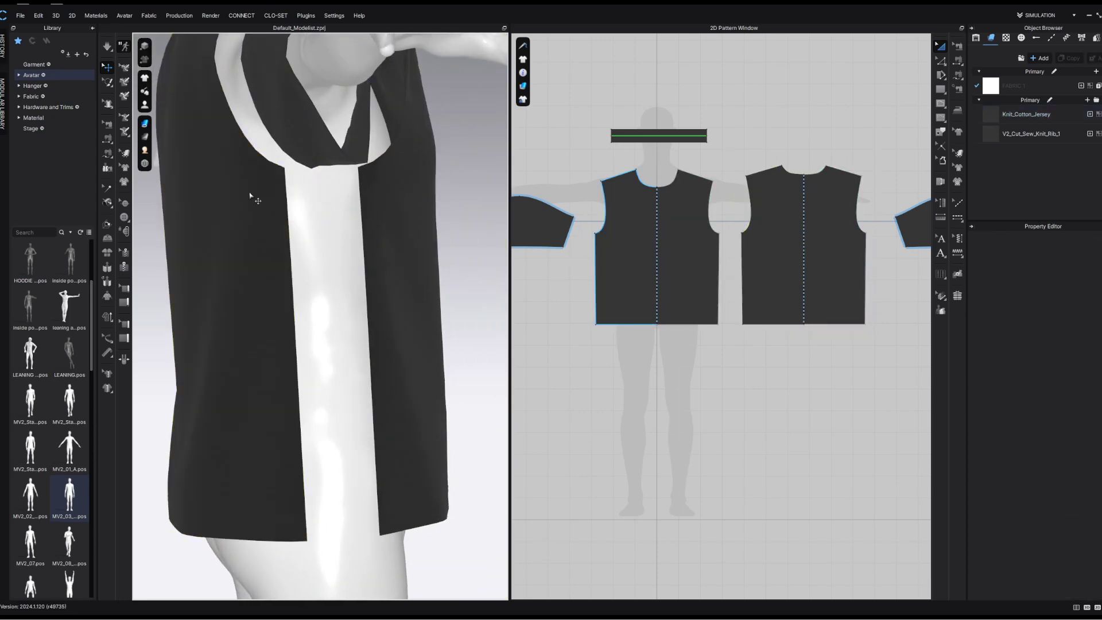
# Select the back panel on the avatar and compare its side edges in 3D with the same edges in the 2D pattern.
pyautogui.keyDown('alt'); pyautogui.moveTo(192, 241); pyautogui.dragTo(288, 216); pyautogui.keyUp('alt')
pyautogui.click(246, 171)
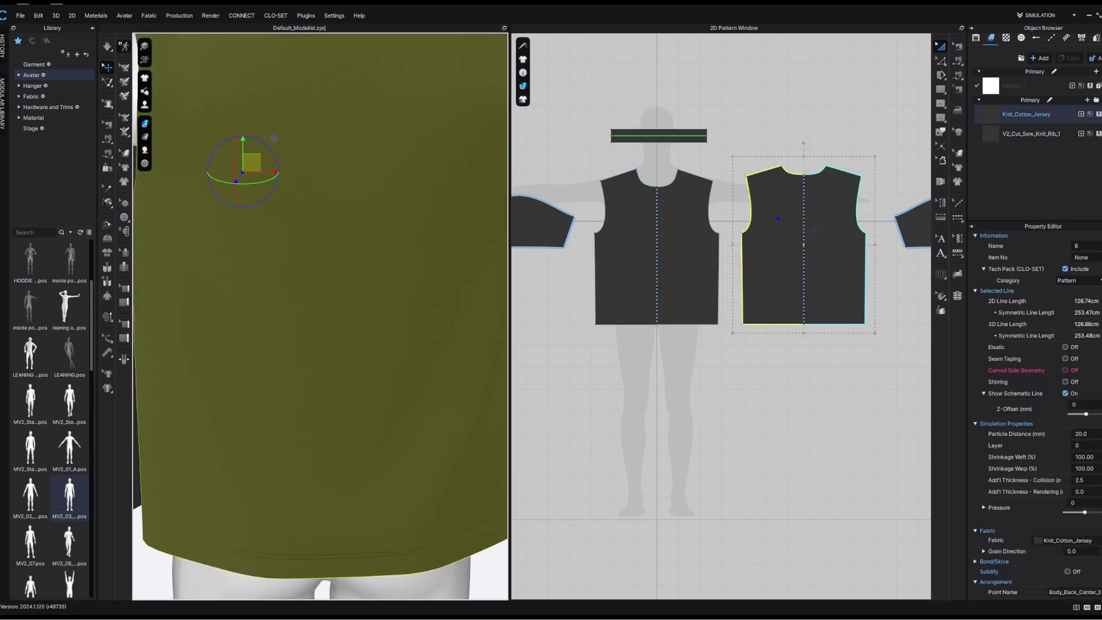
pyautogui.scroll(5, 774, 224)
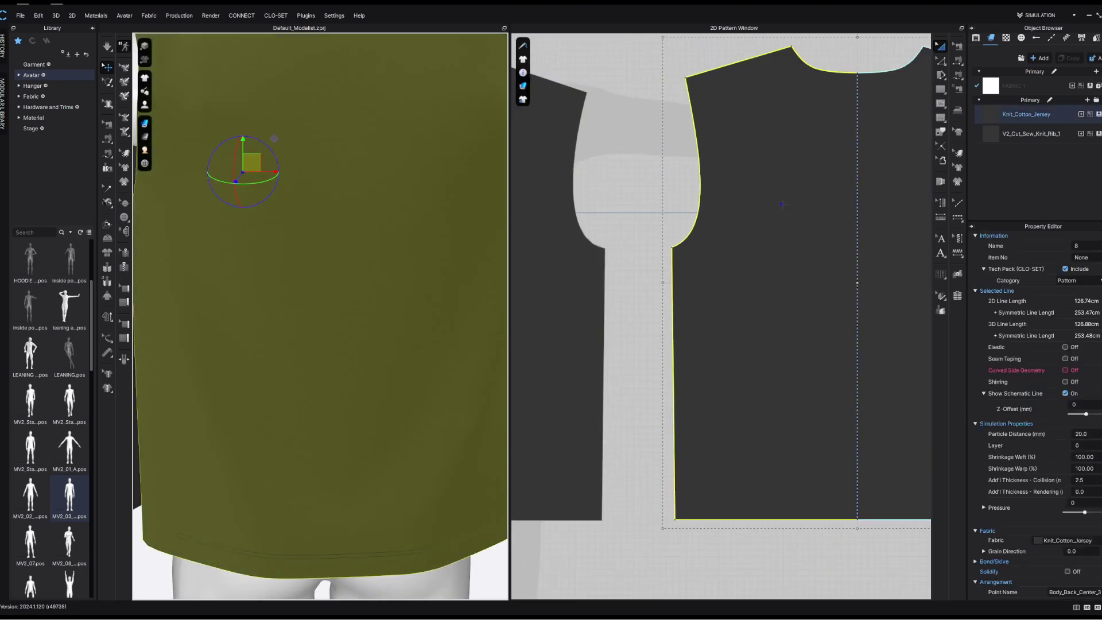
pyautogui.scroll(-5, 782, 204)
pyautogui.scroll(-5, 452, 254)
pyautogui.keyDown('alt'); pyautogui.moveTo(451, 251); pyautogui.dragTo(386, 221); pyautogui.keyUp('alt')
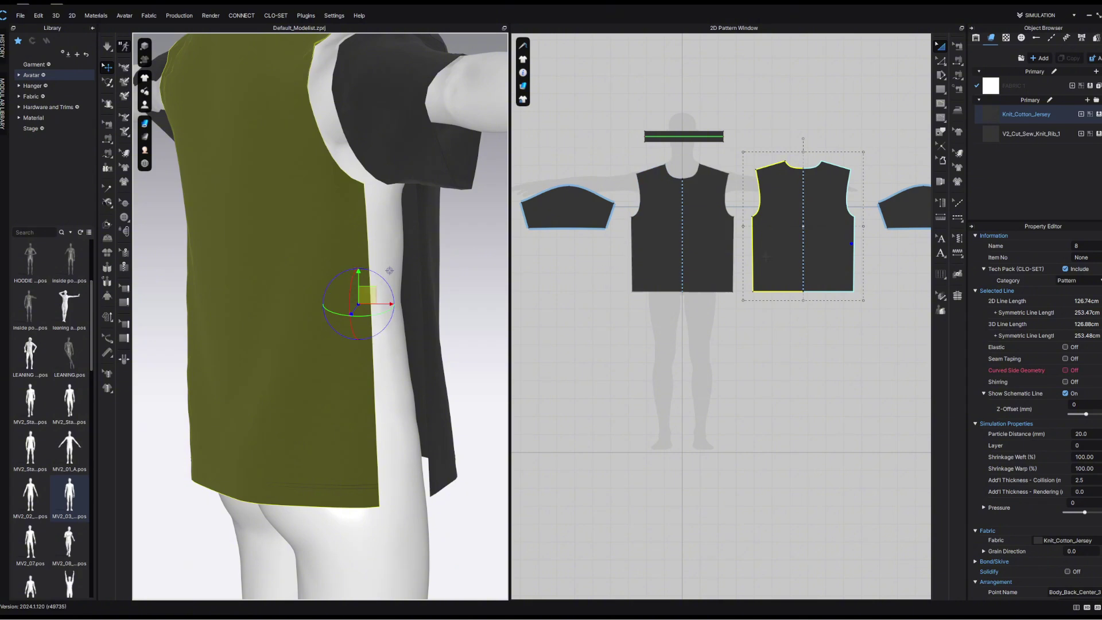
pyautogui.scroll(3, 832, 247)
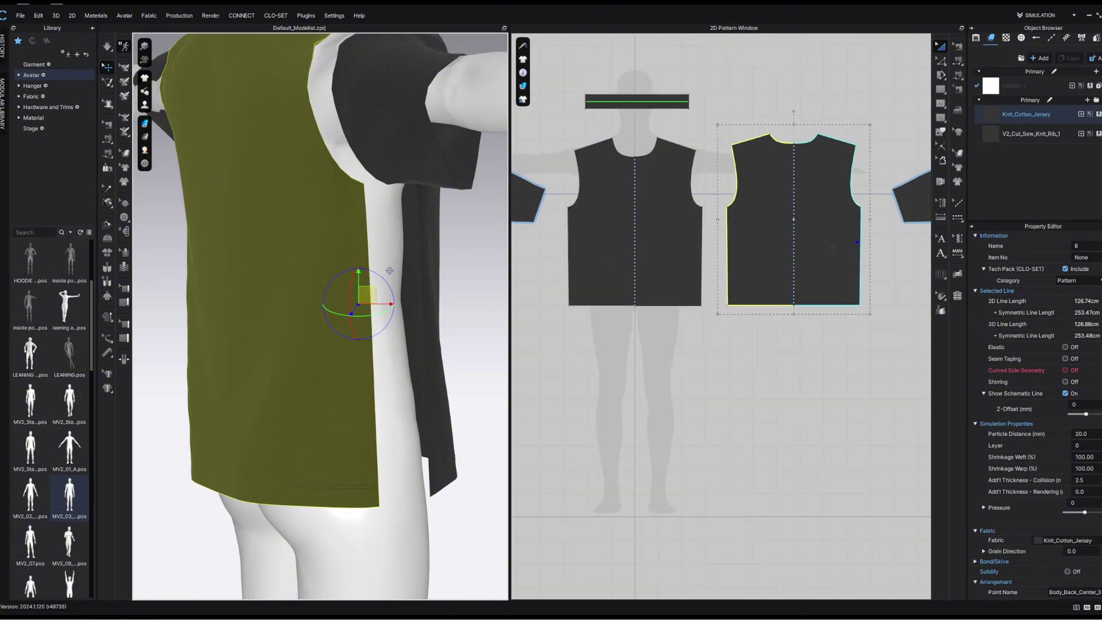
pyautogui.scroll(3, 833, 248)
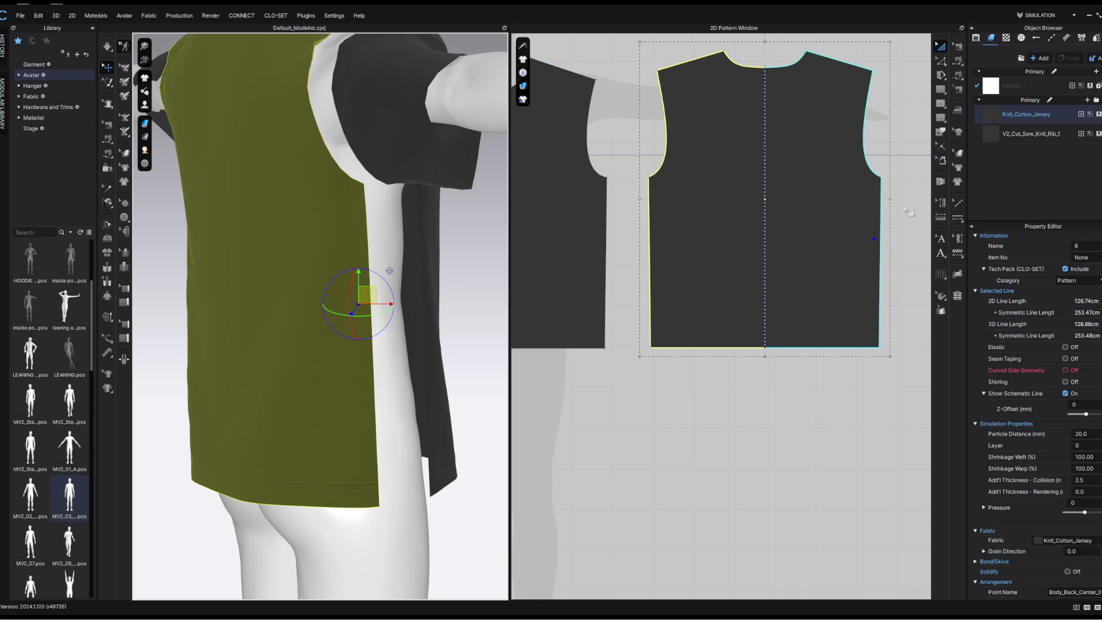
pyautogui.scroll(-4, 880, 232)
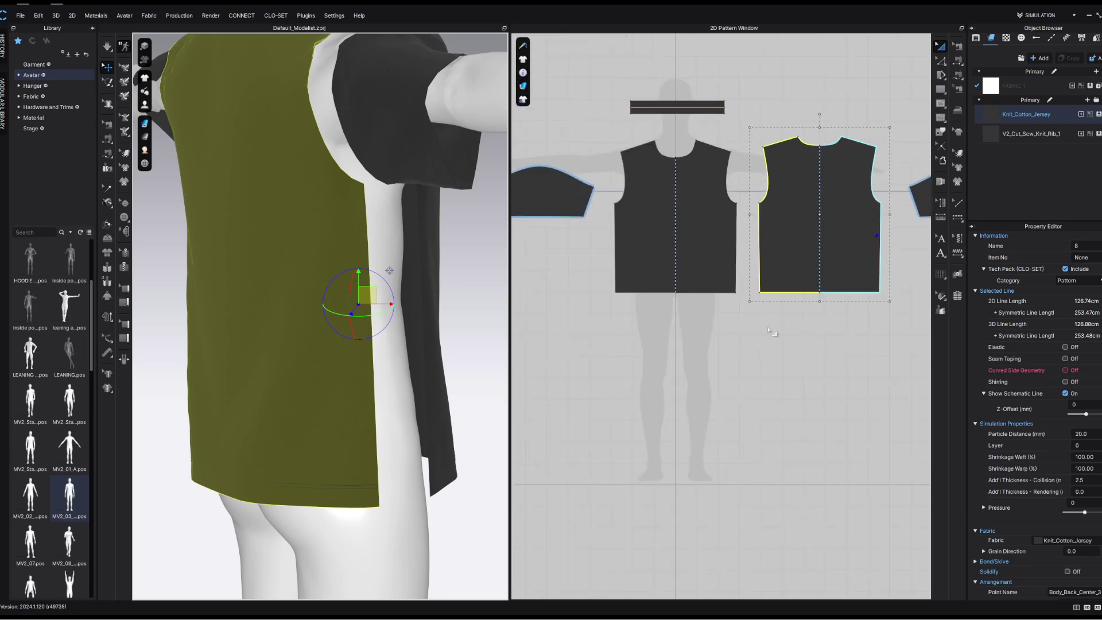
pyautogui.keyDown('alt'); pyautogui.moveTo(727, 335); pyautogui.dragTo(699, 337, button='middle'); pyautogui.keyUp('alt')
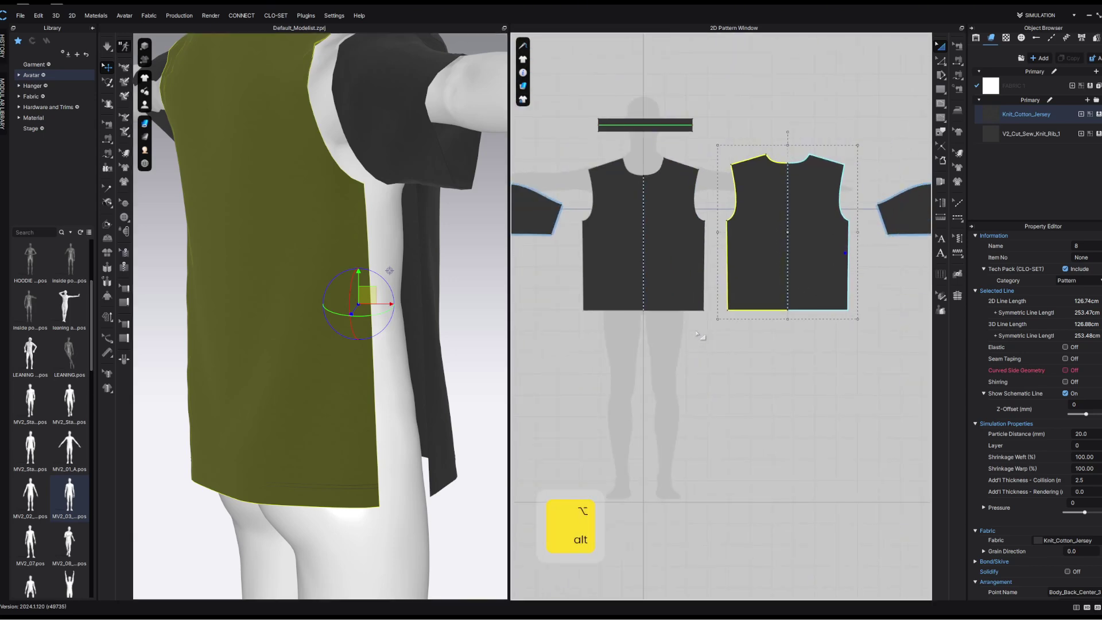
# Select the front and back panels in turn beside the side gap to identify the two facing side edges.
pyautogui.moveTo(432, 309)
pyautogui.keyDown('alt'); pyautogui.mouseDown()
pyautogui.moveTo(398, 314)
pyautogui.moveTo(436, 291)
pyautogui.mouseUp(); pyautogui.keyUp('alt')
pyautogui.click(408, 285)
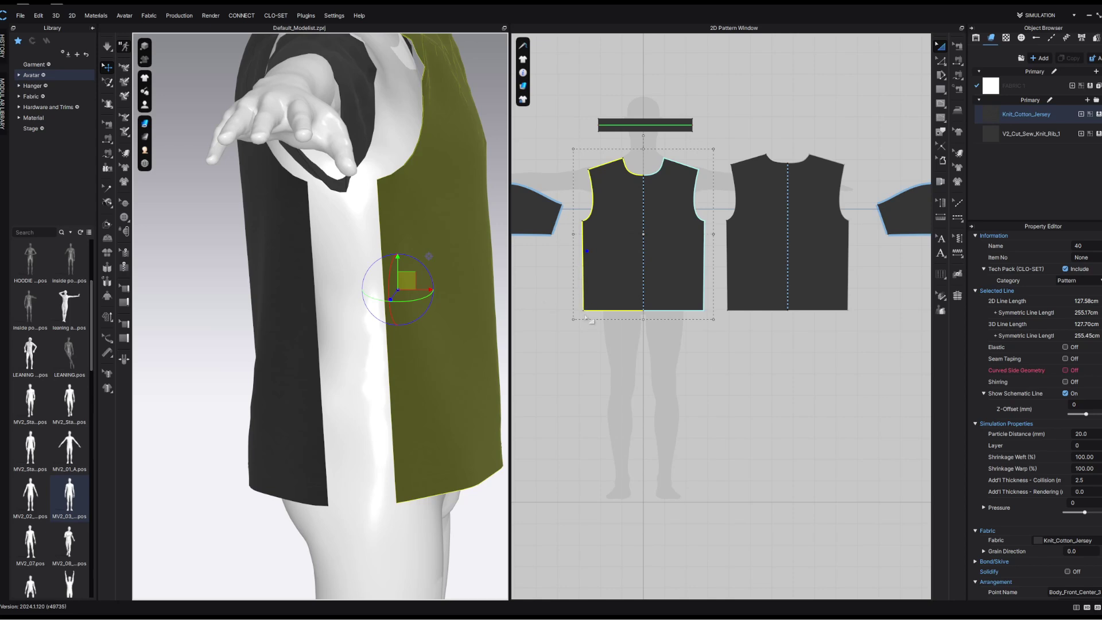
pyautogui.click(306, 314)
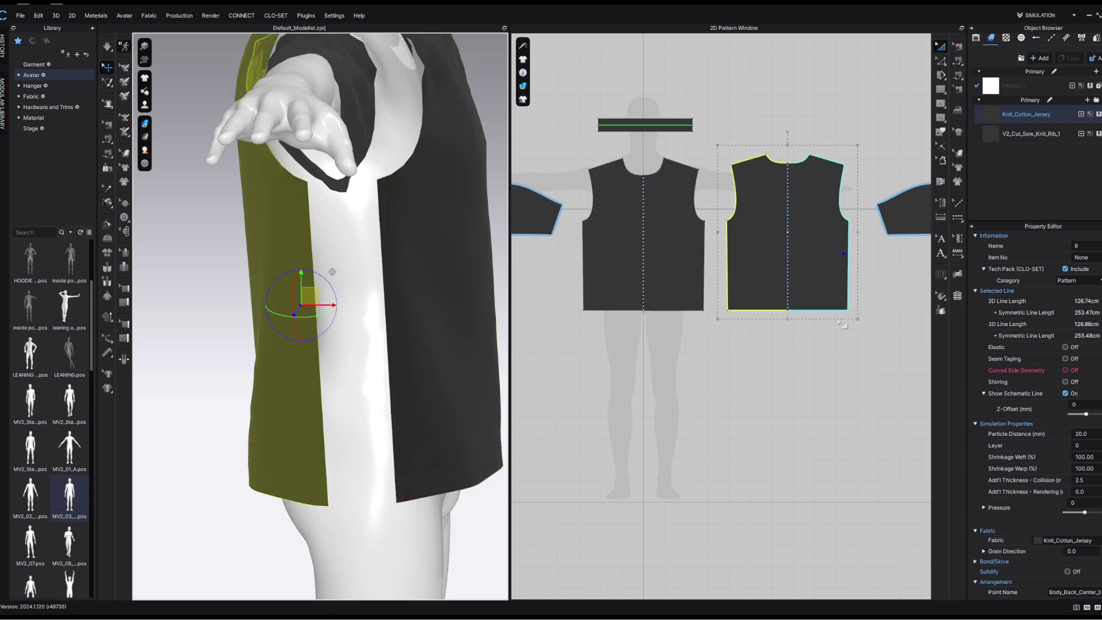
# Segment-sew the front panel's outer side edge to the back panel's outer side edge, armhole end to armhole end.
pyautogui.click(957, 60)
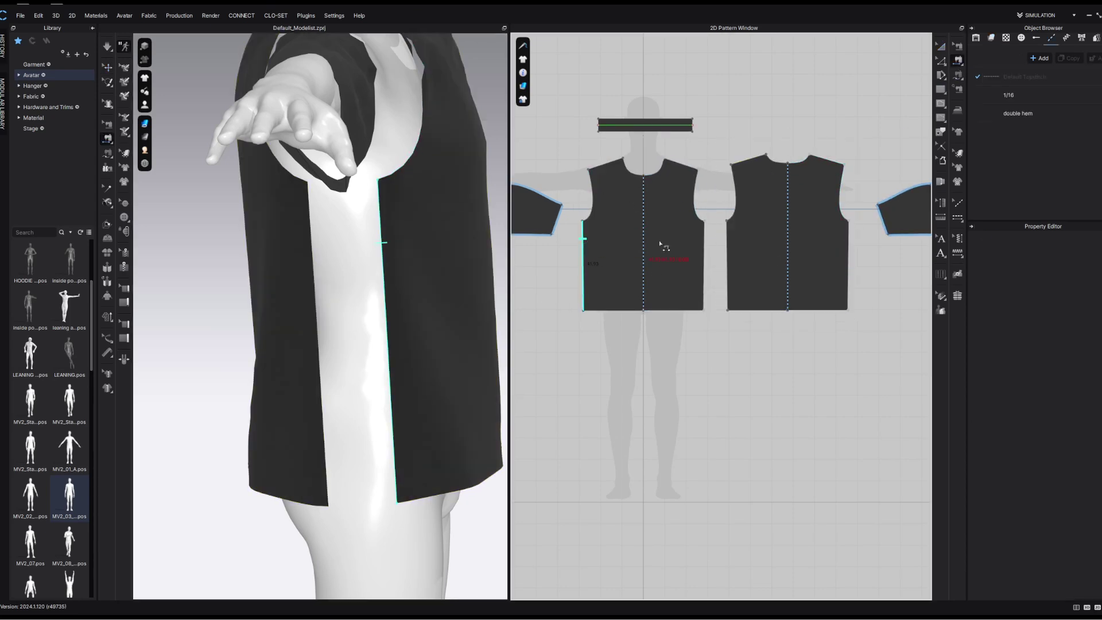
pyautogui.click(849, 242)
pyautogui.moveTo(395, 209); pyautogui.dragTo(374, 199, button='right')
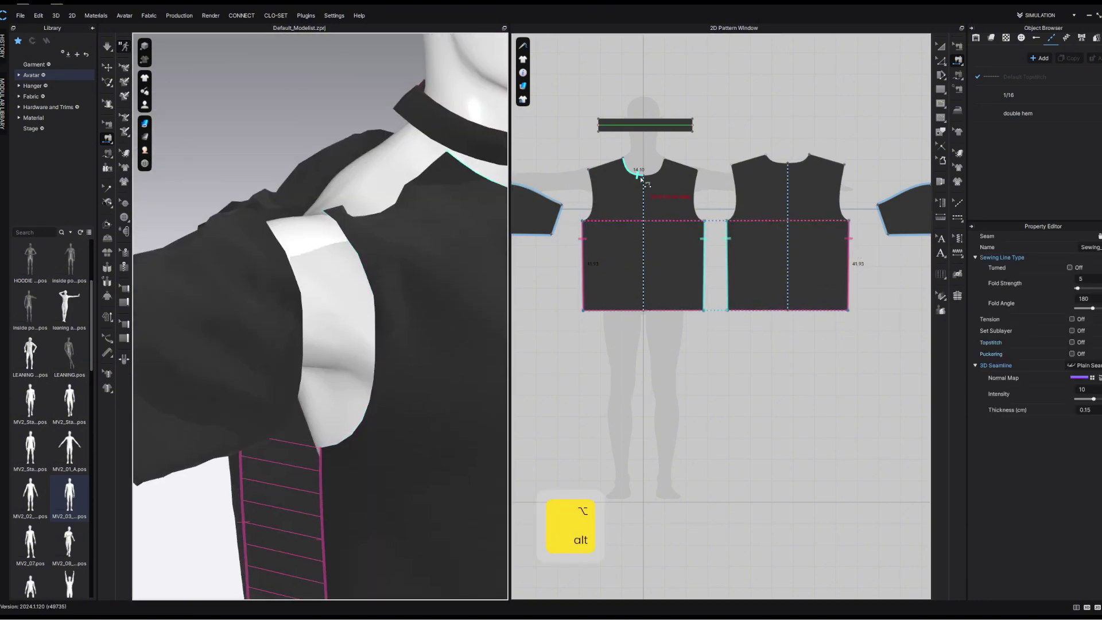
# Segment-sew the front panel's armhole to the facing half of the sleeve cap, matching the shoulder end to the cap's peak.
pyautogui.scroll(6, 586, 193)
pyautogui.keyDown('alt'); pyautogui.moveTo(597, 193); pyautogui.dragTo(723, 197, button='middle'); pyautogui.keyUp('alt')
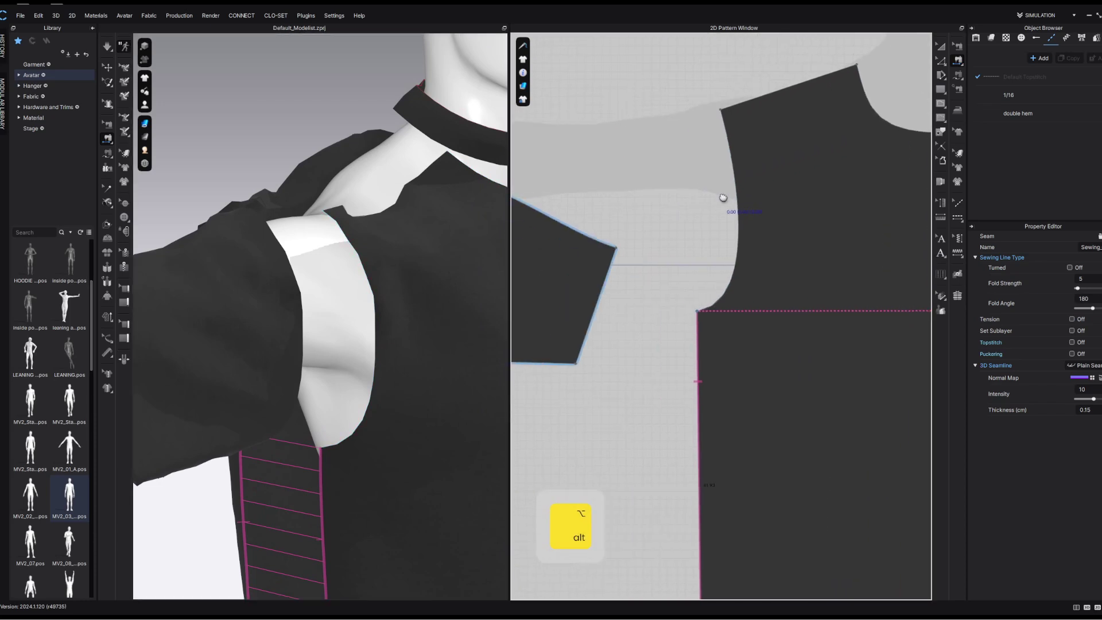
pyautogui.scroll(-3, 723, 197)
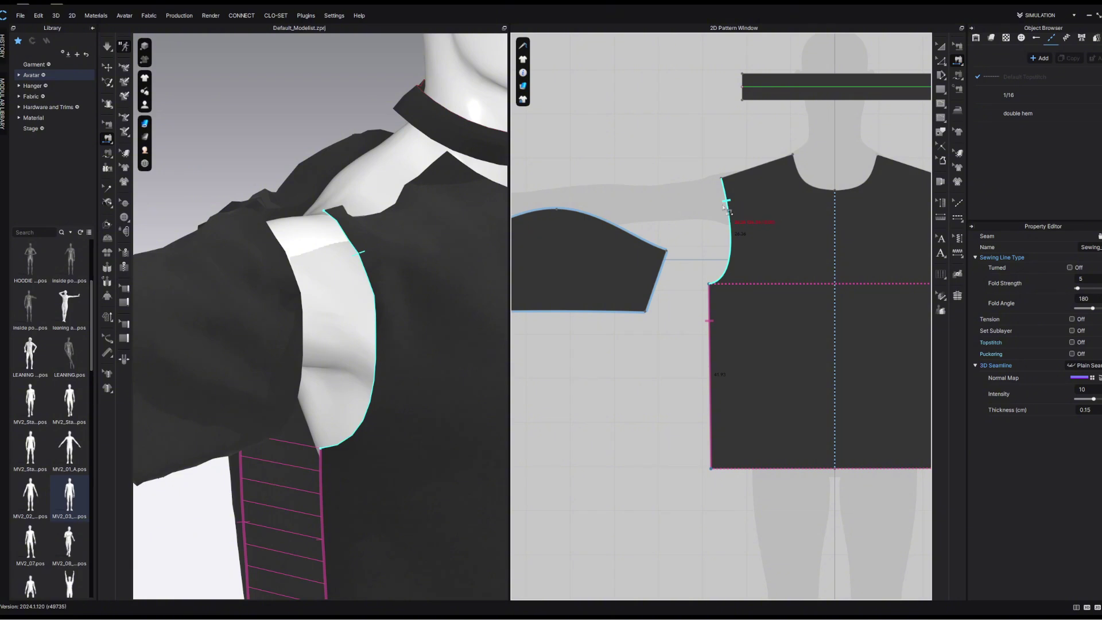
pyautogui.keyDown('alt'); pyautogui.moveTo(681, 212); pyautogui.dragTo(736, 213, button='middle'); pyautogui.keyUp('alt')
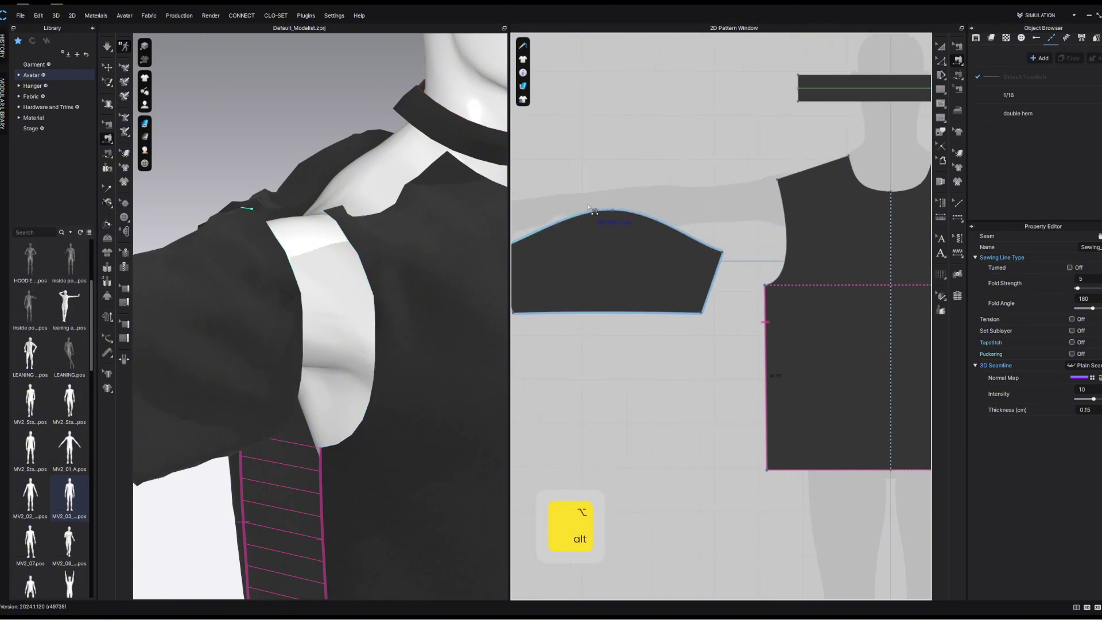
pyautogui.keyDown('alt'); pyautogui.moveTo(581, 219); pyautogui.dragTo(684, 206, button='middle'); pyautogui.keyUp('alt')
pyautogui.keyDown('alt'); pyautogui.hscroll(2, 712, 199); pyautogui.keyUp('alt')
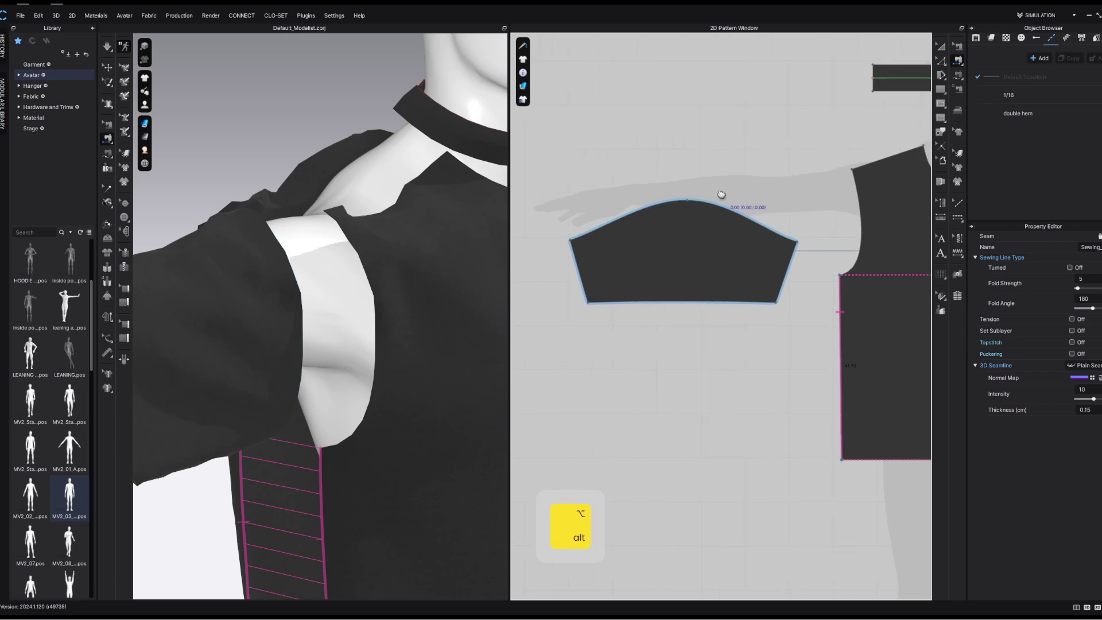
pyautogui.moveTo(381, 256); pyautogui.dragTo(436, 287, button='right')
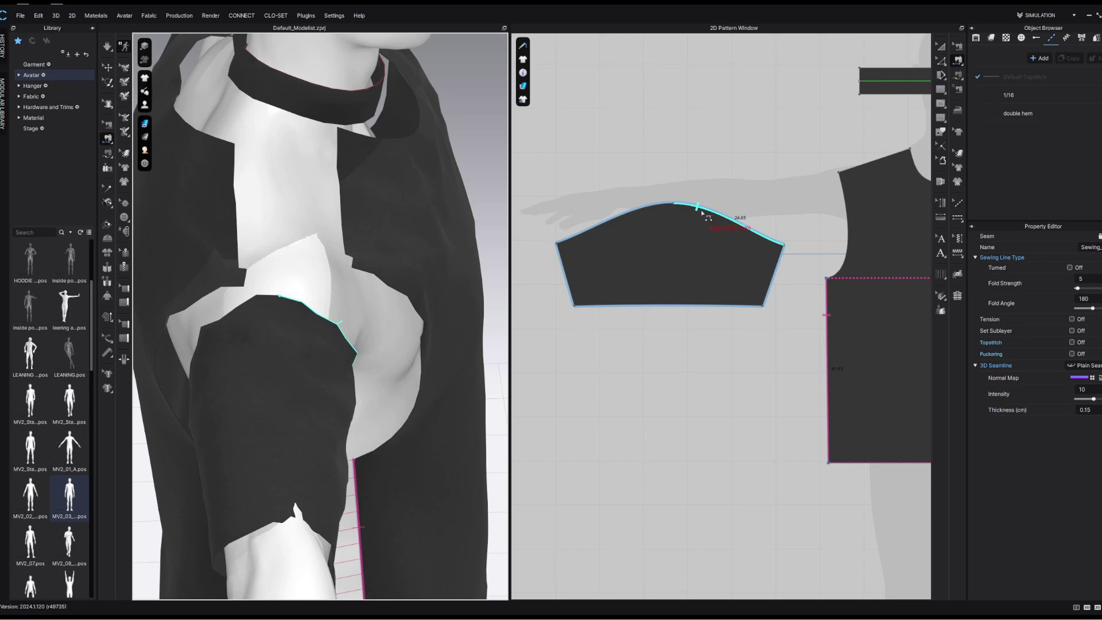
pyautogui.click(819, 210)
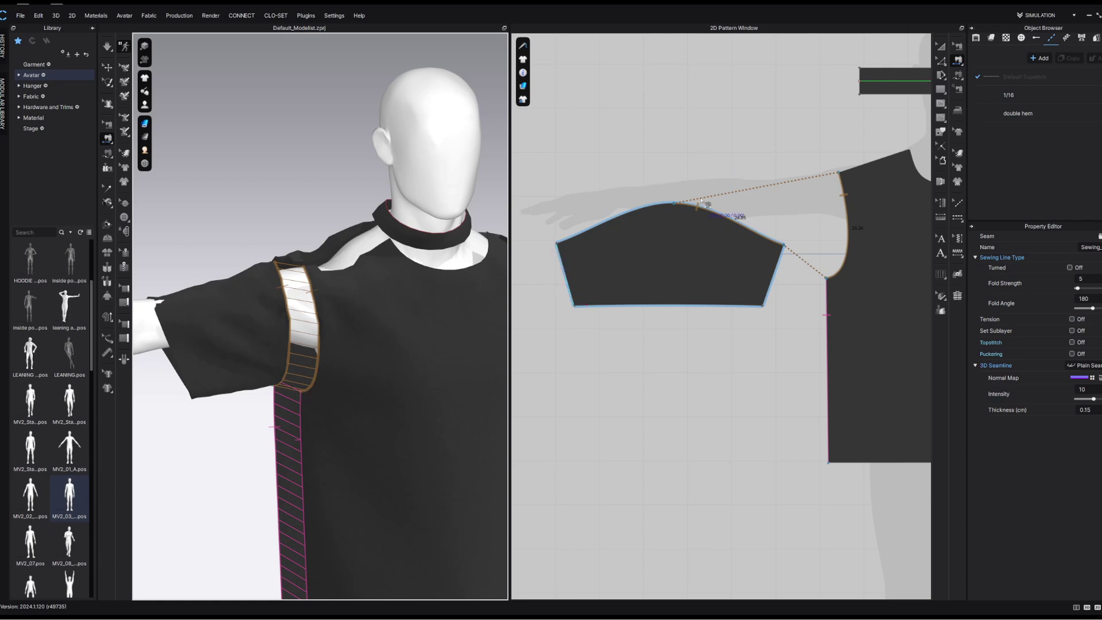
pyautogui.scroll(-2, 310, 310)
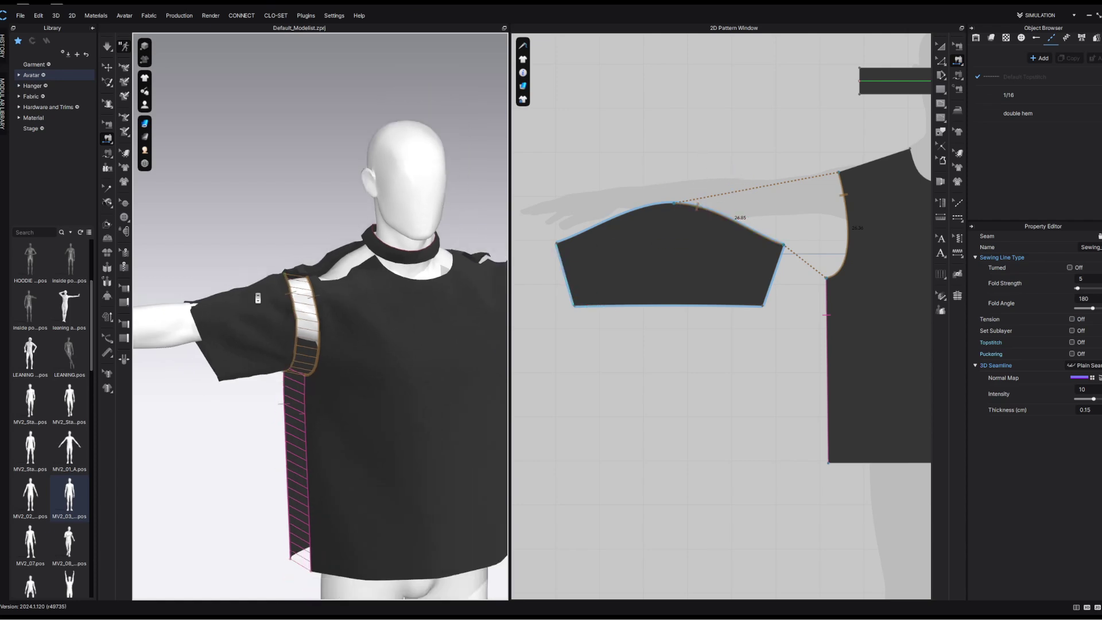
pyautogui.moveTo(298, 289); pyautogui.dragTo(377, 269, button='right')
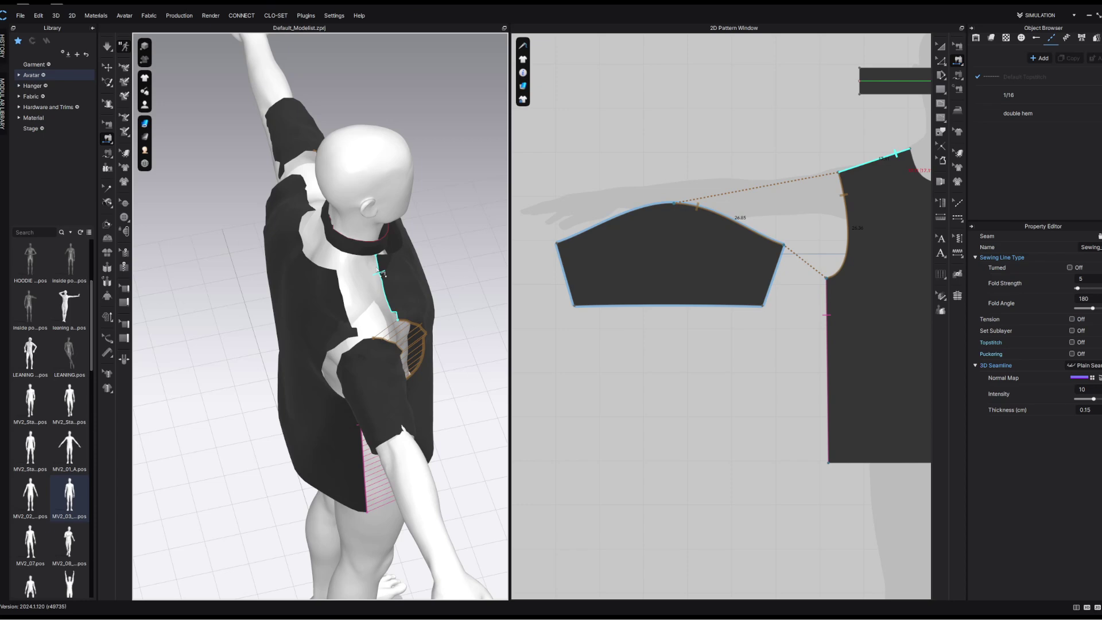
# Widen the 2D pattern window and frame the neckband, sleeve, half front and half back pieces in it.
pyautogui.scroll(-4, 640, 306)
pyautogui.keyDown('alt'); pyautogui.moveTo(783, 370); pyautogui.dragTo(707, 372, button='middle'); pyautogui.keyUp('alt')
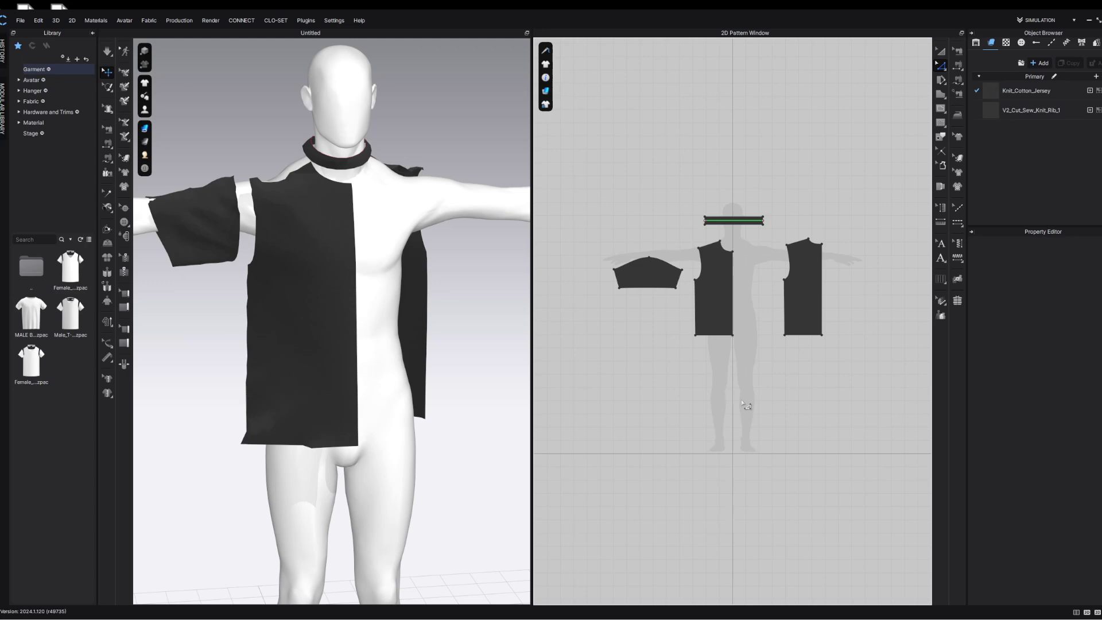
pyautogui.scroll(3, 746, 405)
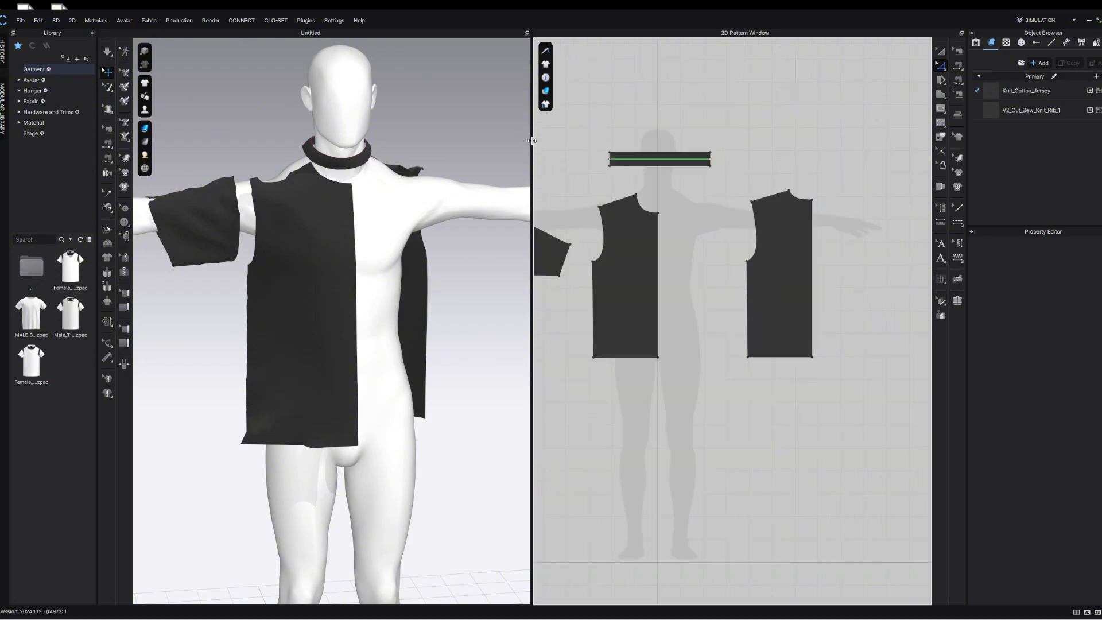
pyautogui.moveTo(531, 147); pyautogui.dragTo(463, 154)
pyautogui.scroll(-3, 645, 231)
pyautogui.moveTo(645, 231); pyautogui.dragTo(720, 275, button='middle')
pyautogui.scroll(2, 720, 276)
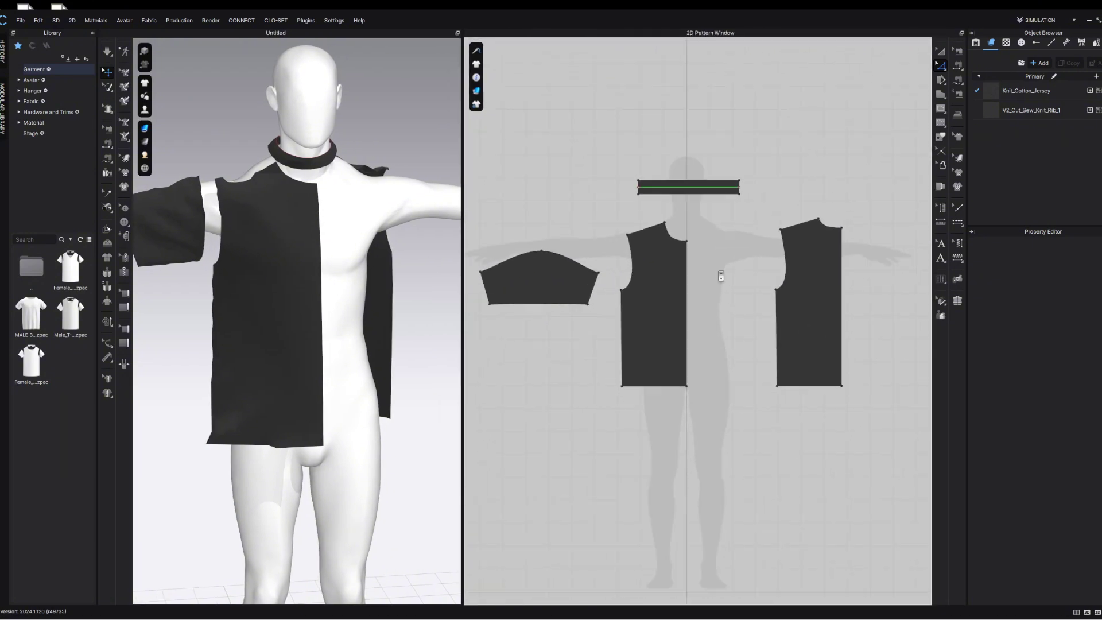
# Select the half front, the sleeve and the half back in turn, and move the half back slightly closer to the front.
pyautogui.press('a')
pyautogui.scroll(-1, 731, 286)
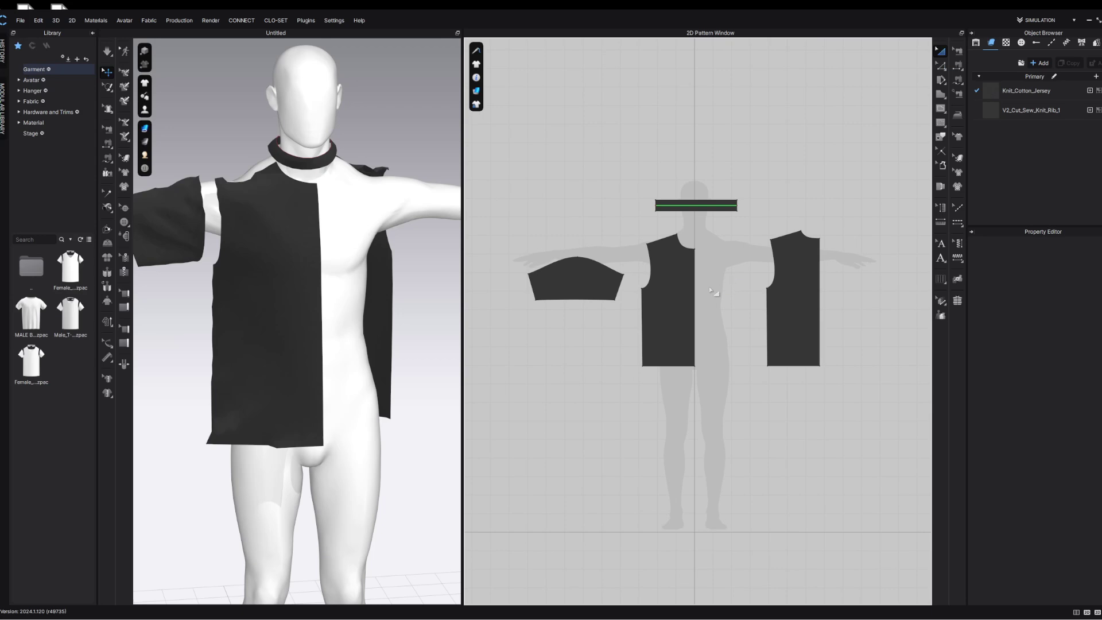
pyautogui.click(665, 280)
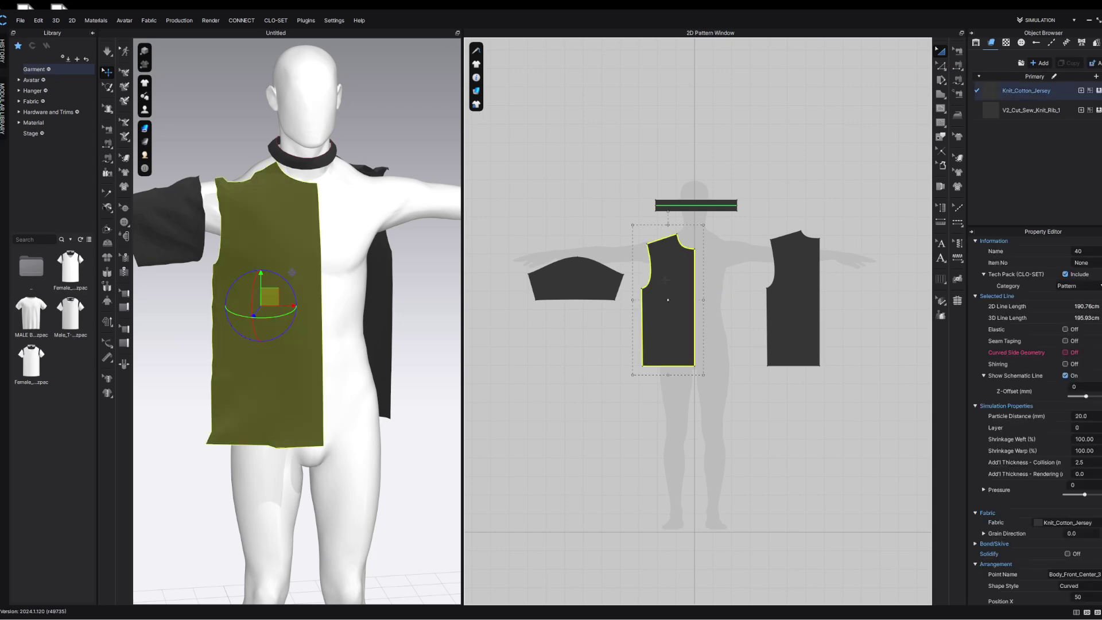
pyautogui.click(577, 278)
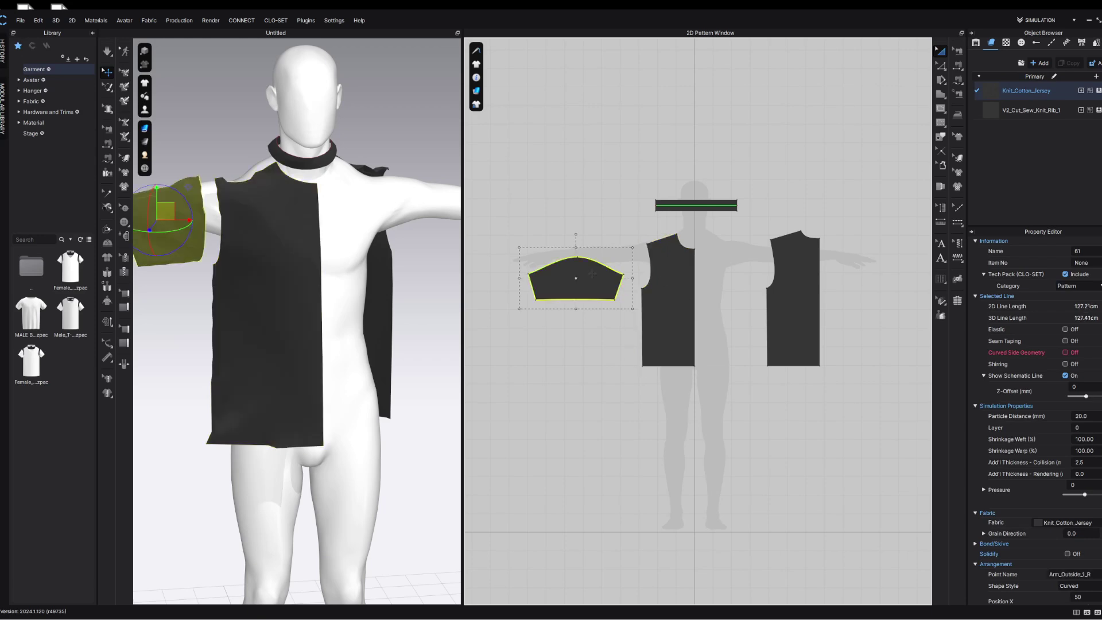
pyautogui.click(803, 282)
pyautogui.moveTo(802, 282); pyautogui.dragTo(795, 282)
pyautogui.click(739, 307)
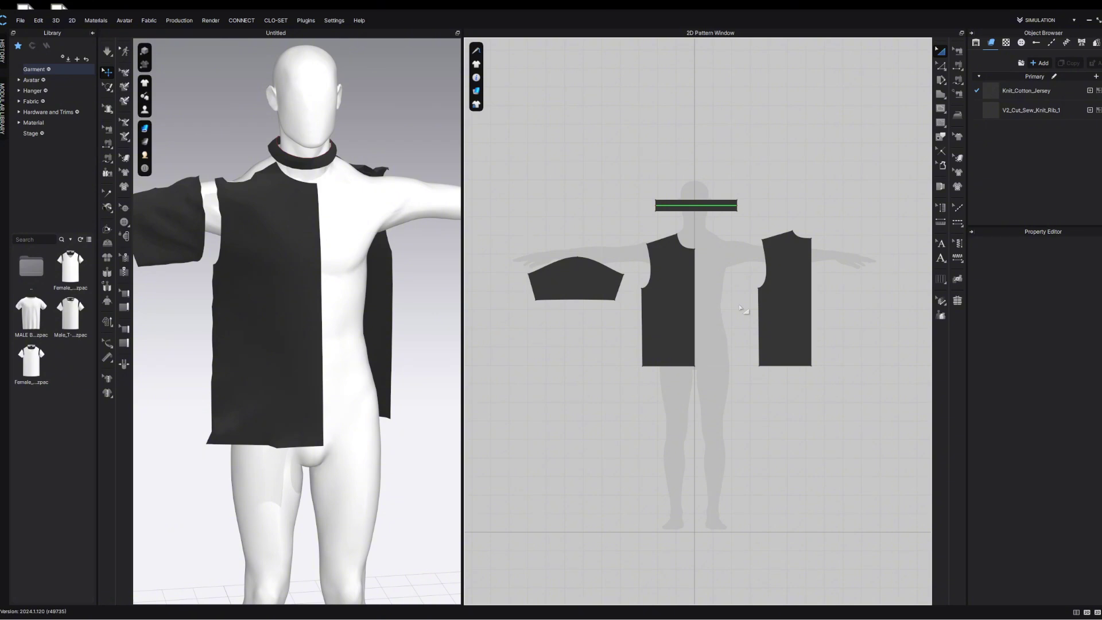
# Unfold the half front panel along its centre line using Unfold Symmetric Editing (with Sewing).
pyautogui.press('z')
pyautogui.click(695, 294)
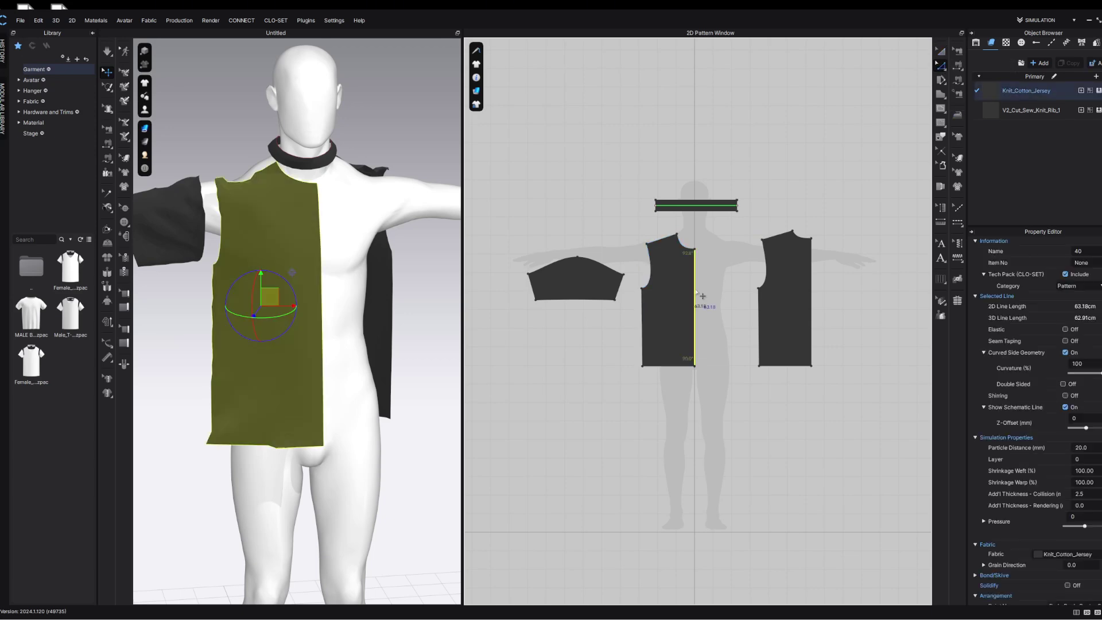
pyautogui.rightClick(695, 291)
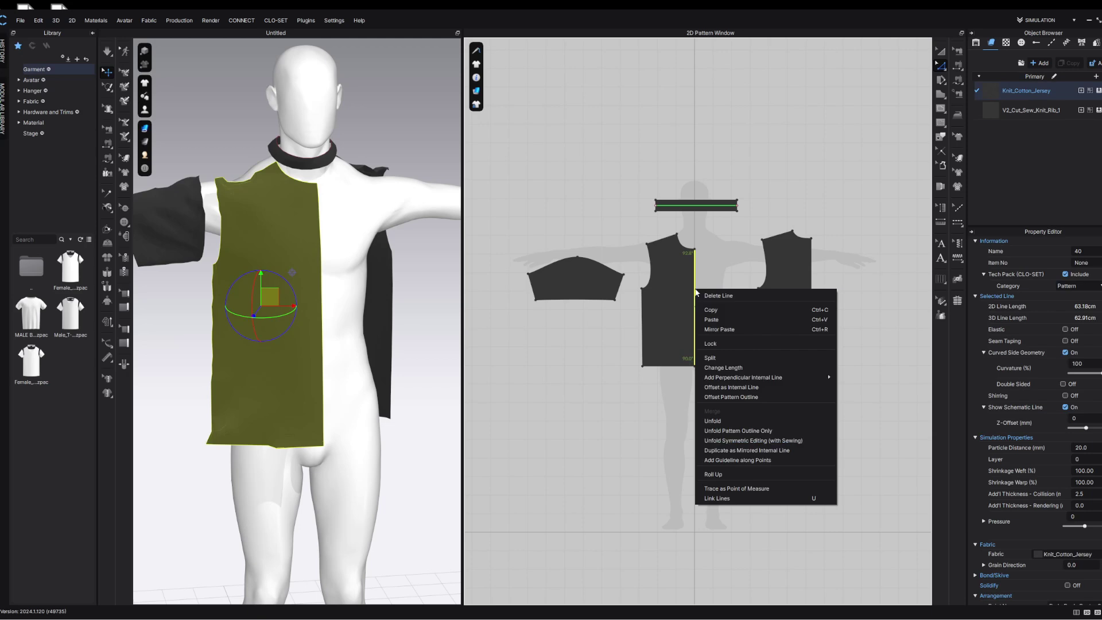
pyautogui.click(775, 446)
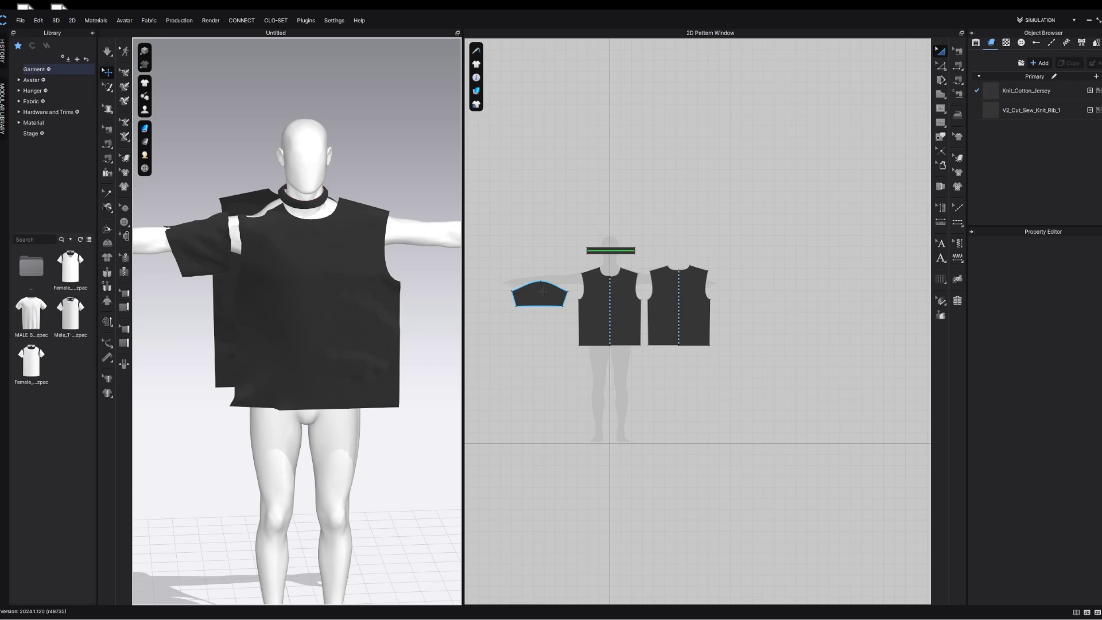
# Clone the sleeve as a Symmetric Pattern (with Sewing) and place the copy beyond the back panel.
pyautogui.click(539, 294)
pyautogui.rightClick(543, 294)
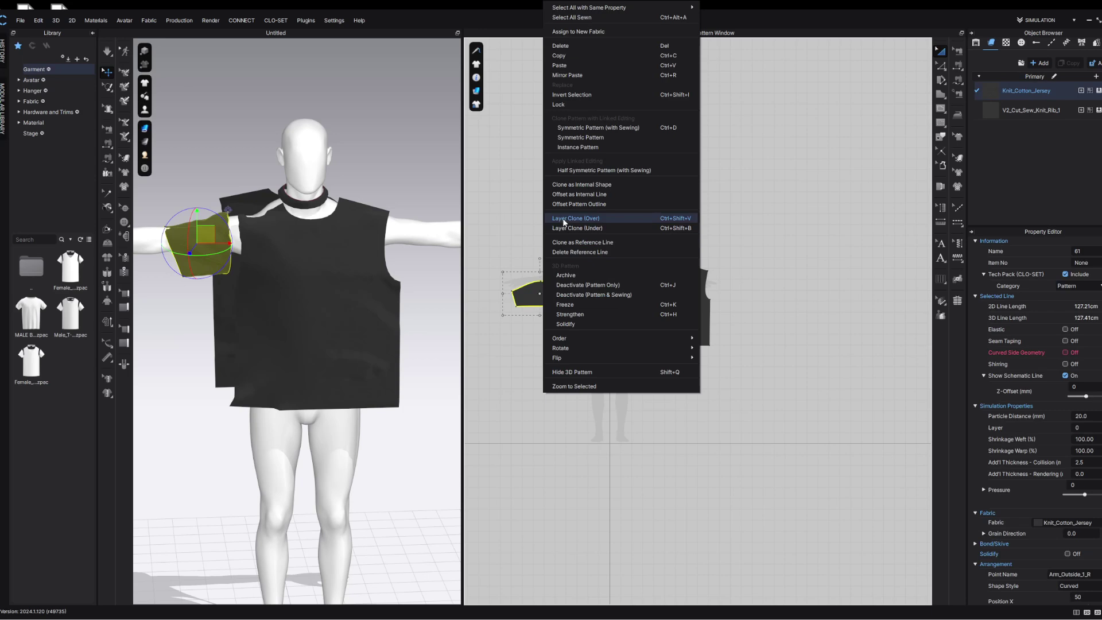
pyautogui.click(618, 129)
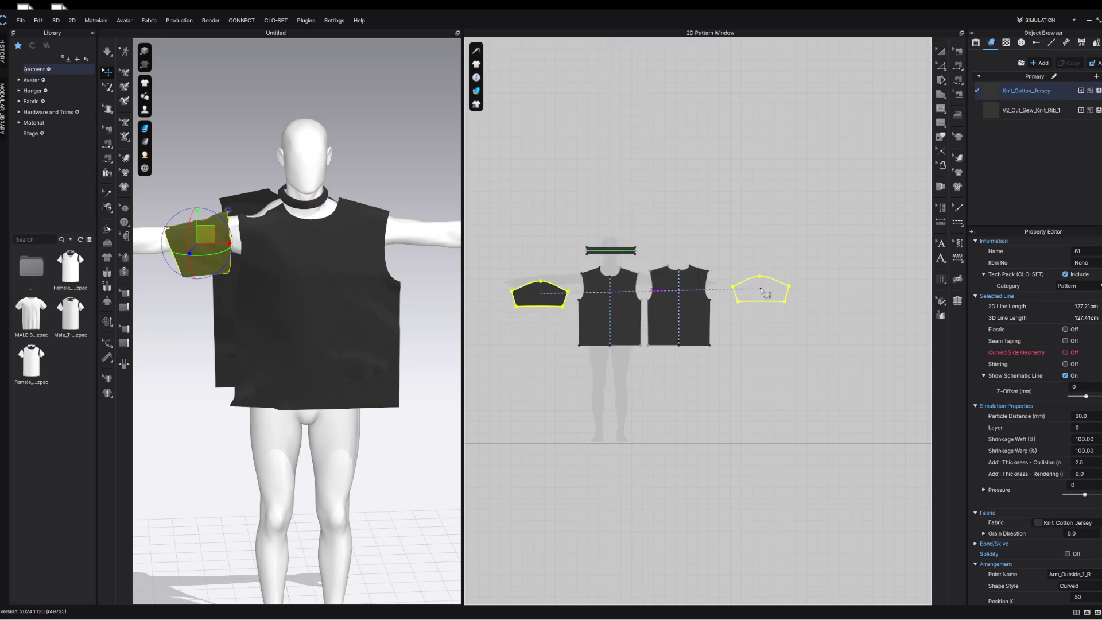
pyautogui.click(762, 289)
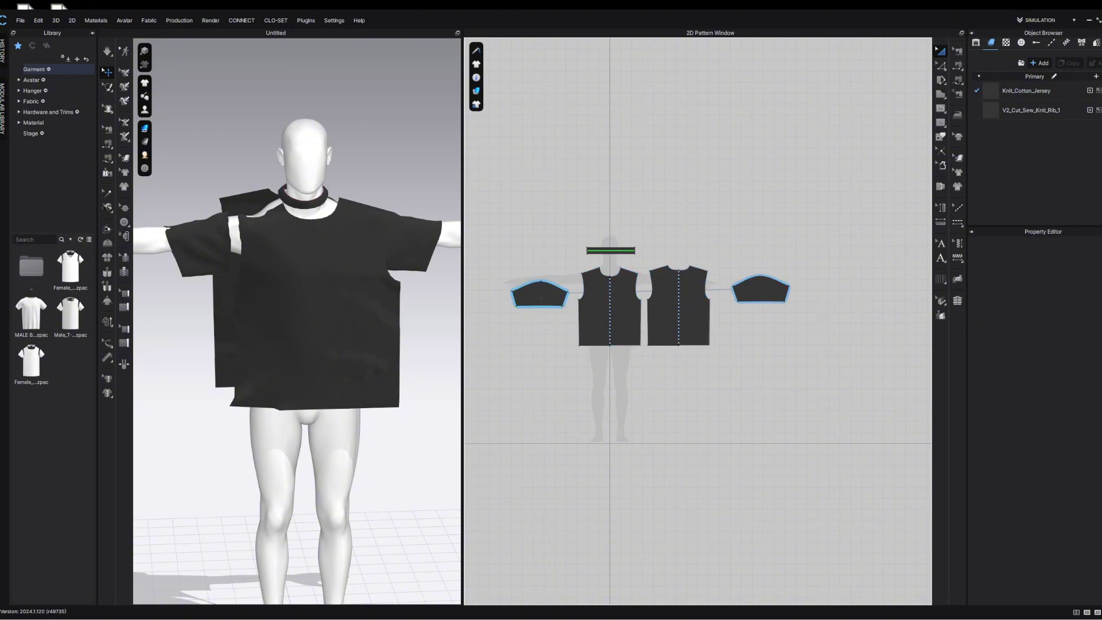
# Try moving the cloned sleeve's outer hem corner to test its symmetric link with the original sleeve.
pyautogui.click(541, 298)
pyautogui.click(762, 288)
pyautogui.press('z')
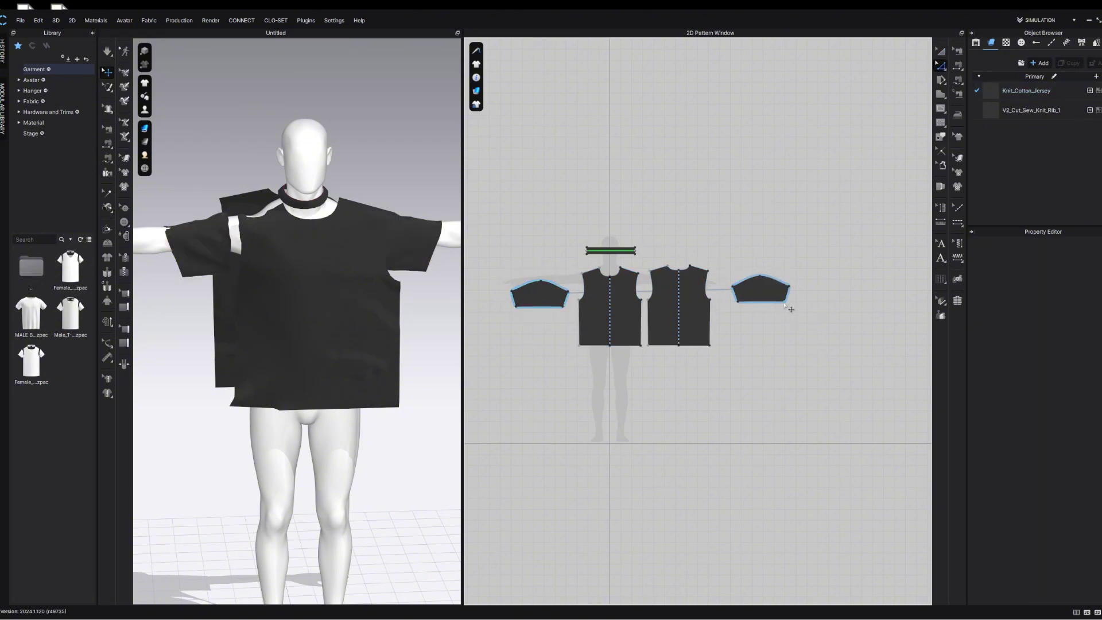
pyautogui.click(789, 310)
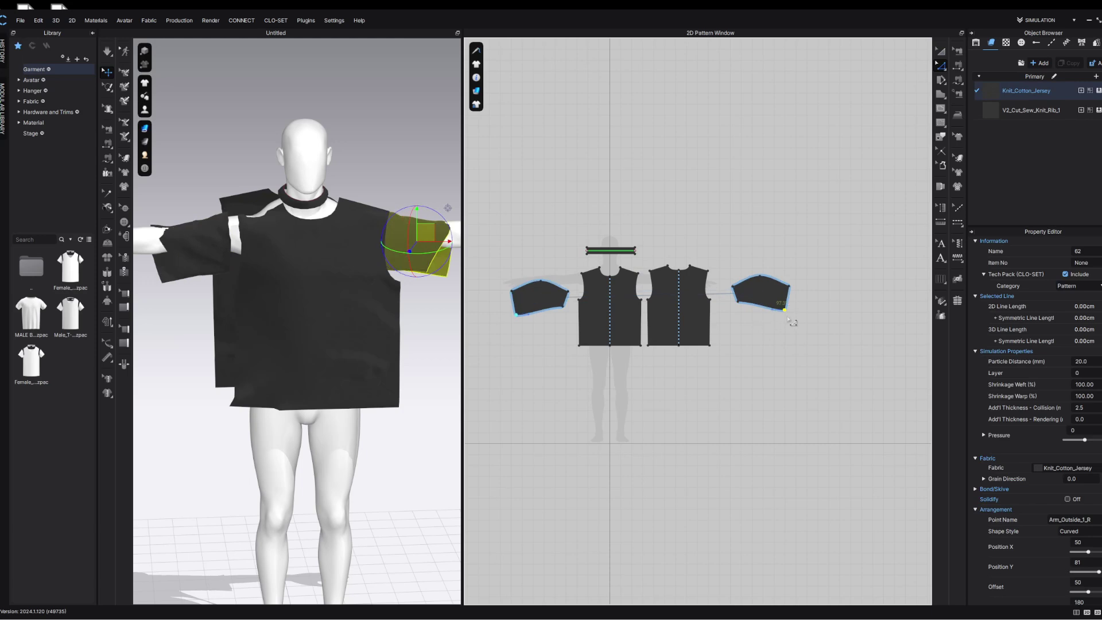
pyautogui.scroll(-1, 601, 335)
pyautogui.scroll(4, 602, 336)
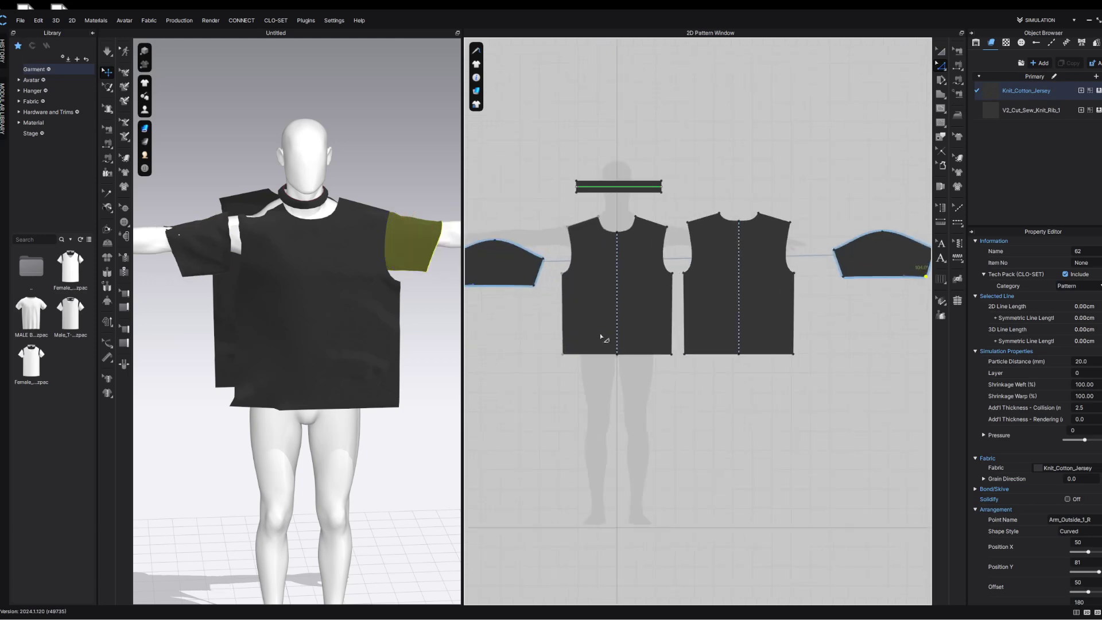
# Try raising the front panel's outer hem corner to test symmetric editing, and undo the move.
pyautogui.scroll(3, 601, 335)
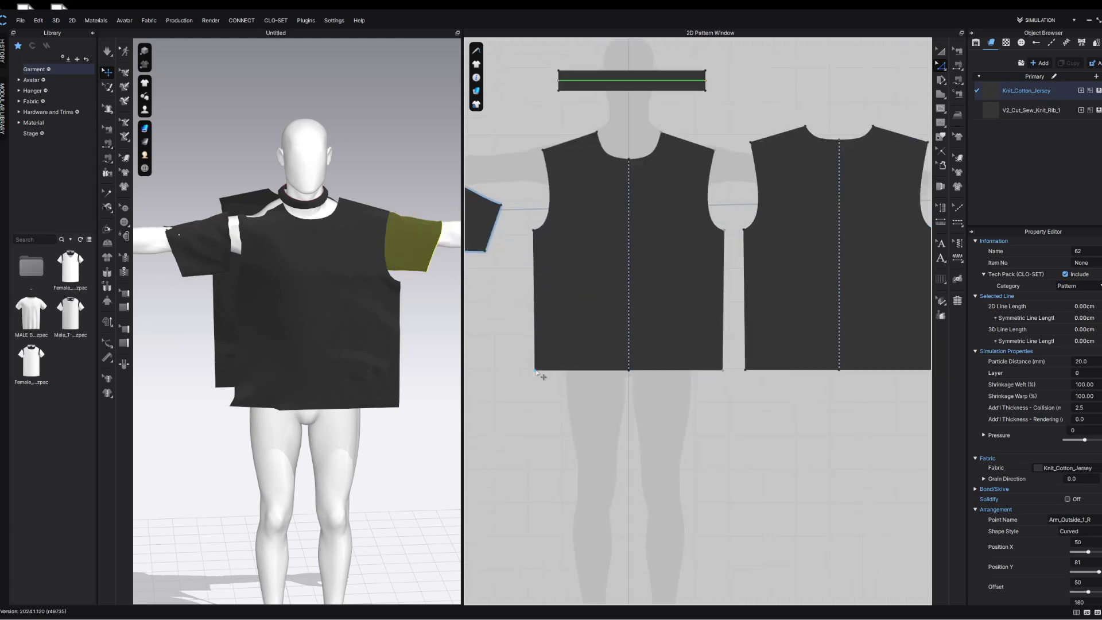
pyautogui.moveTo(536, 371); pyautogui.dragTo(539, 333)
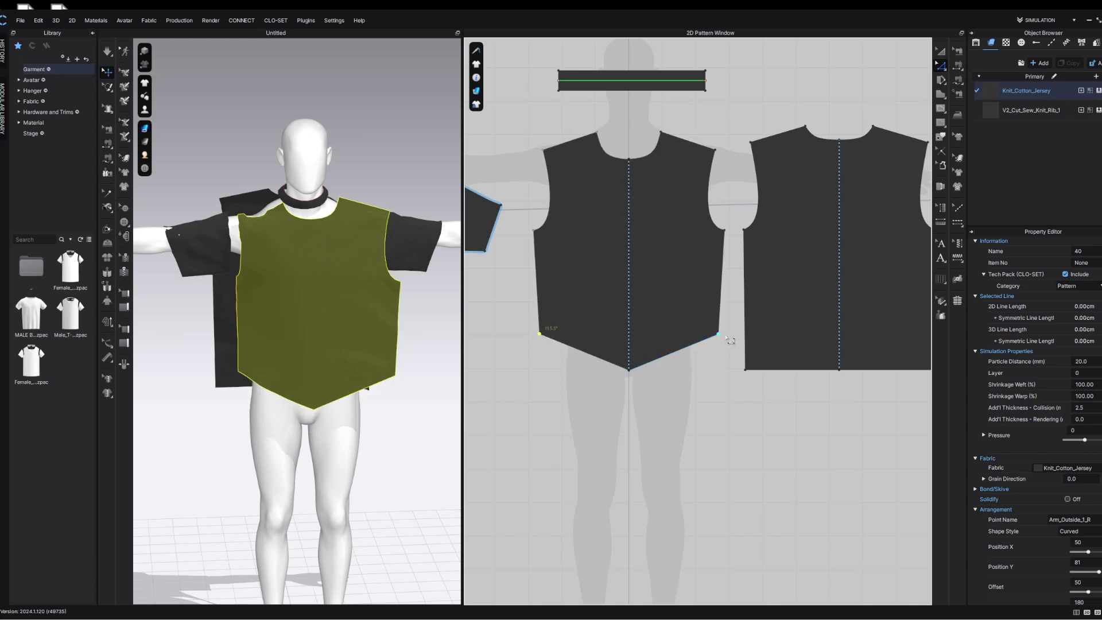
pyautogui.hotkey('ctrl', 'z')
pyautogui.scroll(-4, 720, 372)
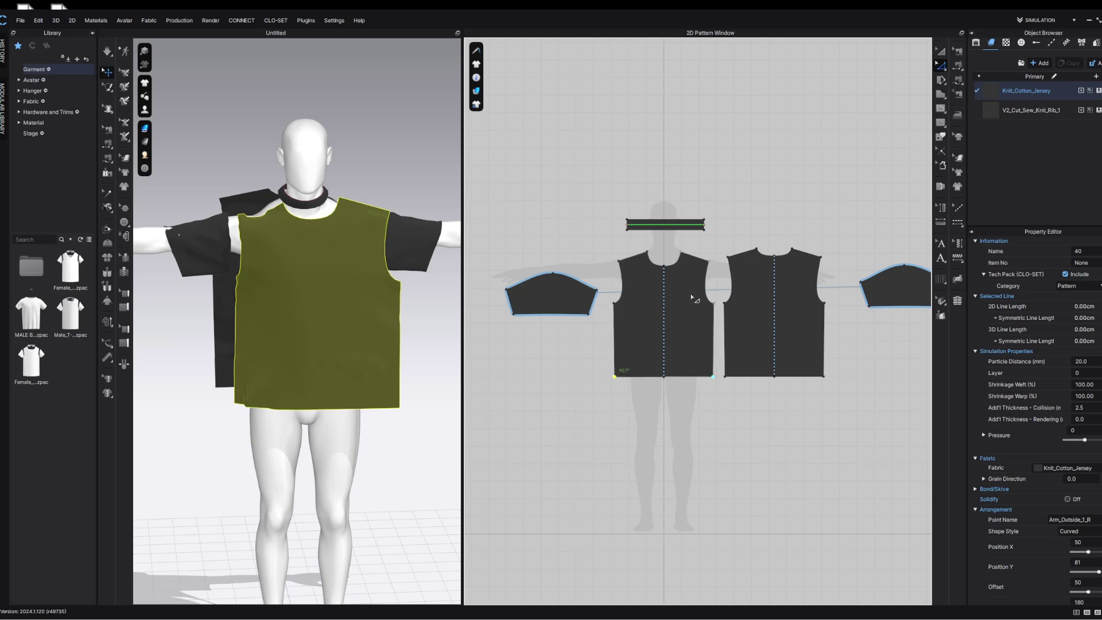
pyautogui.scroll(2, 727, 320)
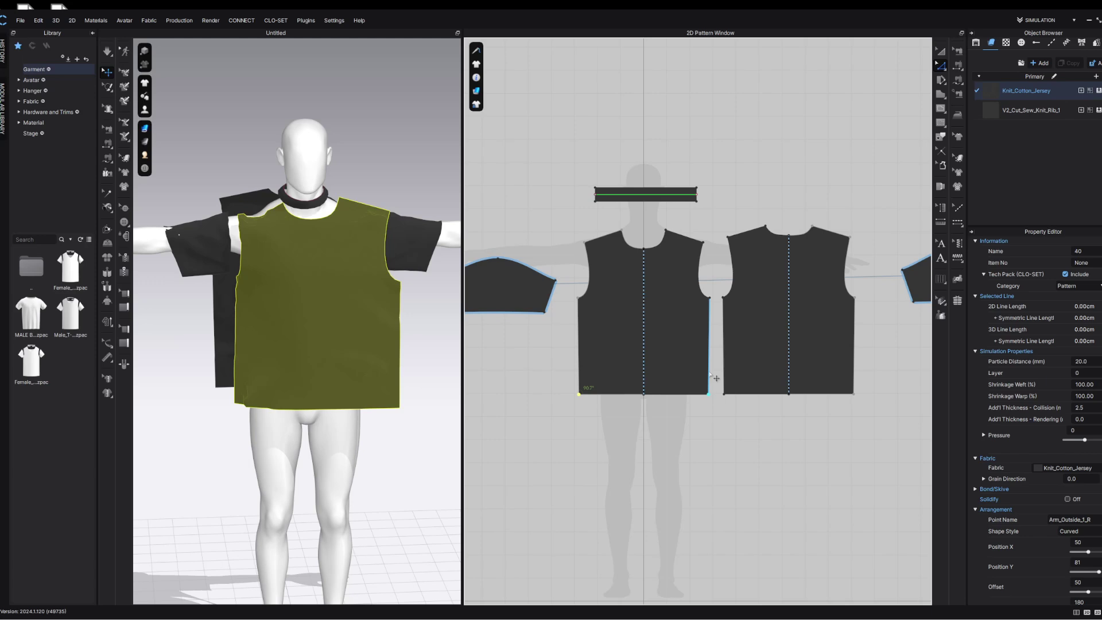
# Segment-sew the front panel's side edge to the back panel's adjacent side edge, mirroring the seam through the symmetric link.
pyautogui.press('a')
pyautogui.scroll(3, 713, 341)
pyautogui.scroll(-2, 713, 339)
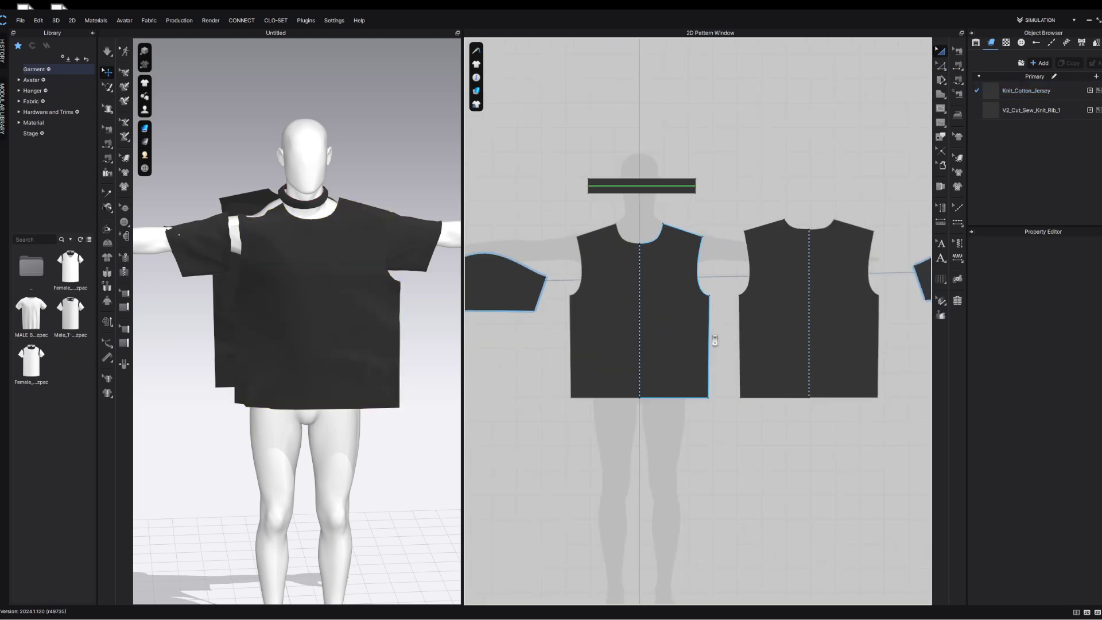
pyautogui.click(958, 65)
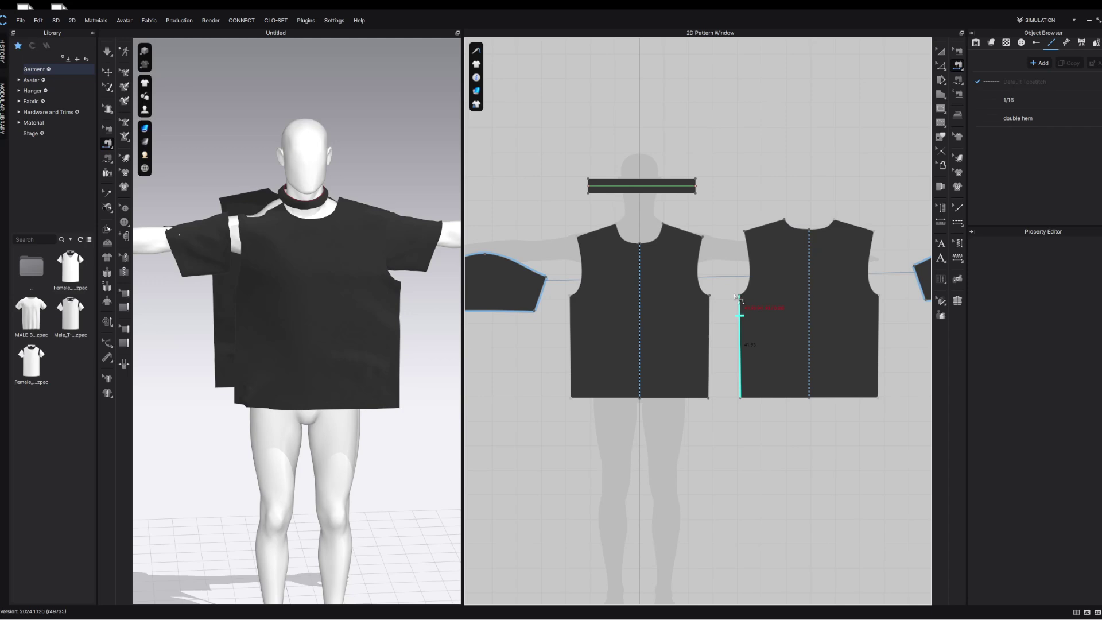
pyautogui.click(709, 319)
pyautogui.click(740, 319)
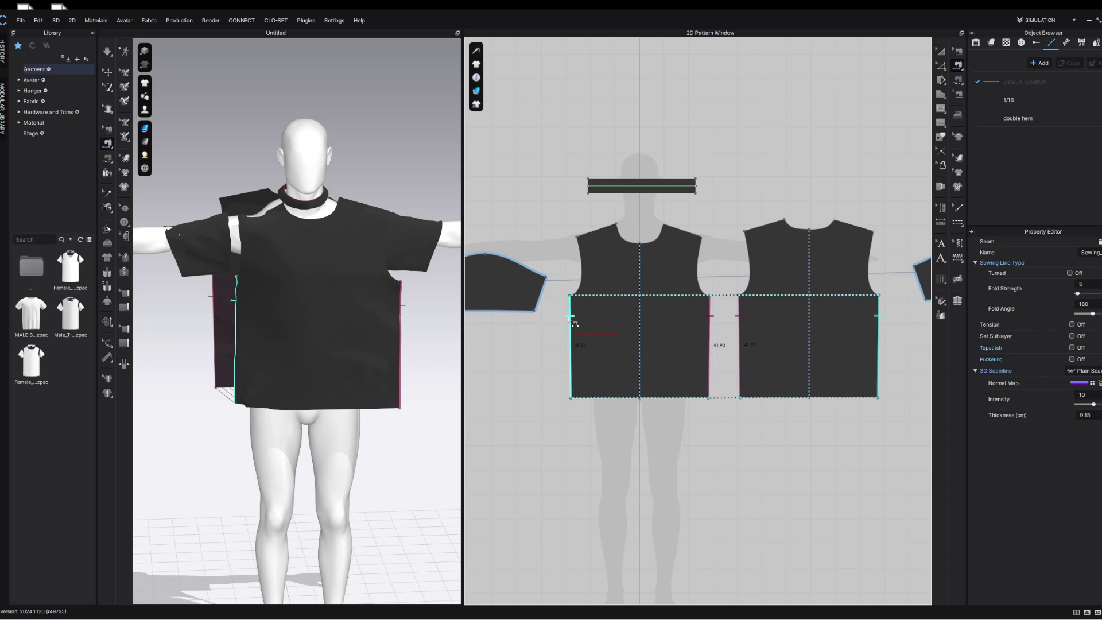
pyautogui.click(600, 317)
pyautogui.click(888, 340)
# Segment-sew the front panel's shoulder edge to the back panel's nearest shoulder edge, neck end to neck end.
pyautogui.moveTo(413, 360); pyautogui.dragTo(447, 372, button='right')
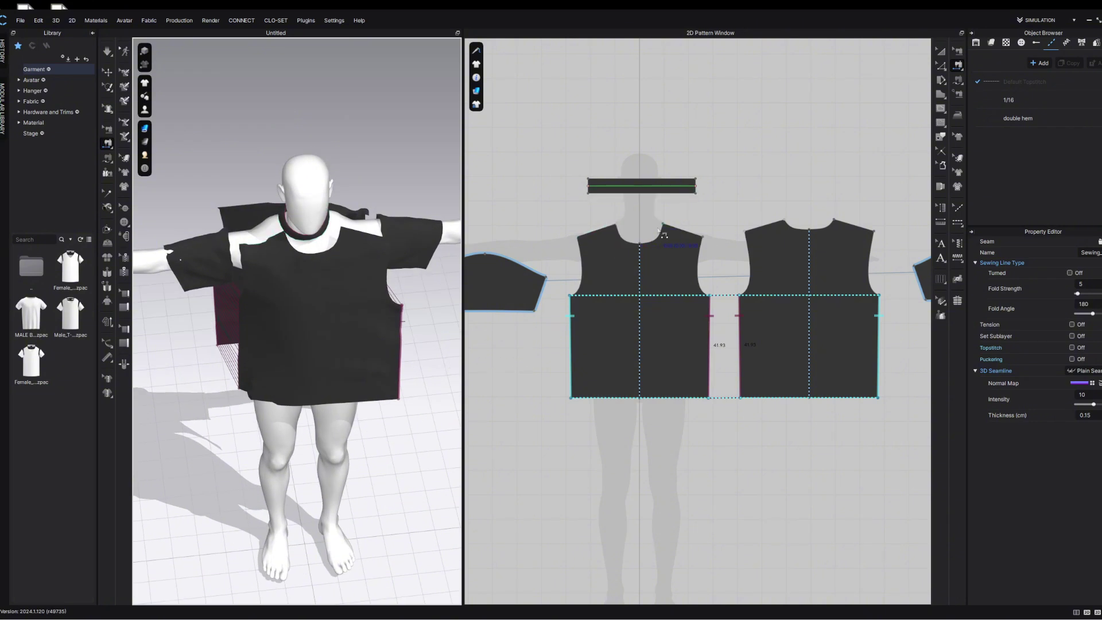
pyautogui.click(671, 233)
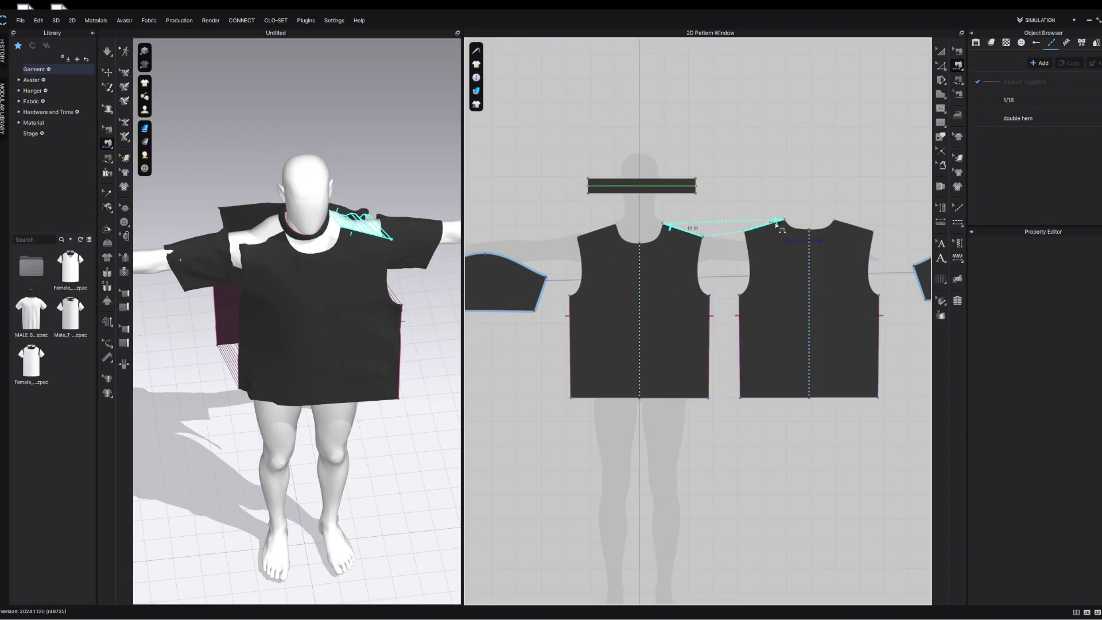
pyautogui.click(778, 227)
pyautogui.moveTo(356, 222); pyautogui.dragTo(348, 237, button='right')
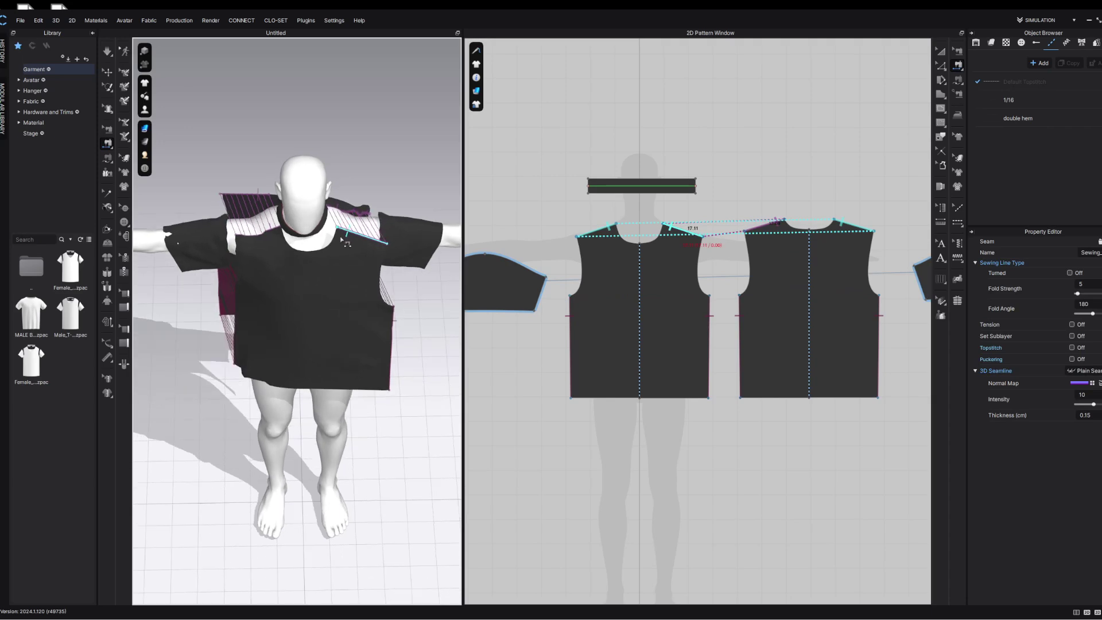
# Segment-sew the two halves of the original sleeve's cap to the front armhole and the matching back armhole.
pyautogui.moveTo(259, 196); pyautogui.dragTo(310, 175, button='right')
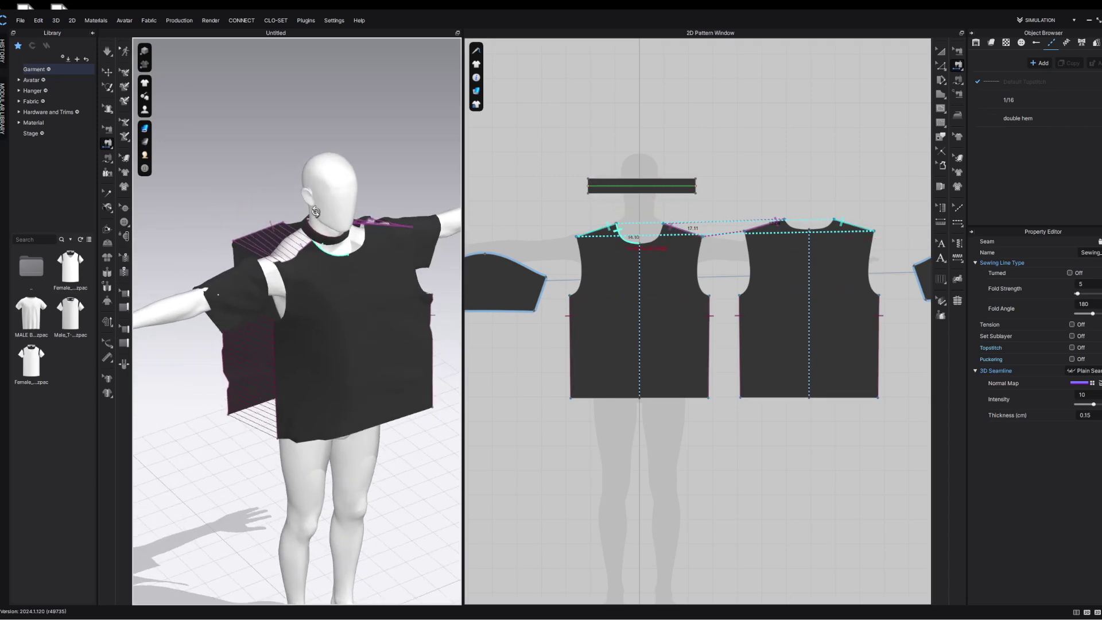
pyautogui.click(480, 259)
pyautogui.click(577, 261)
pyautogui.scroll(-2, 573, 260)
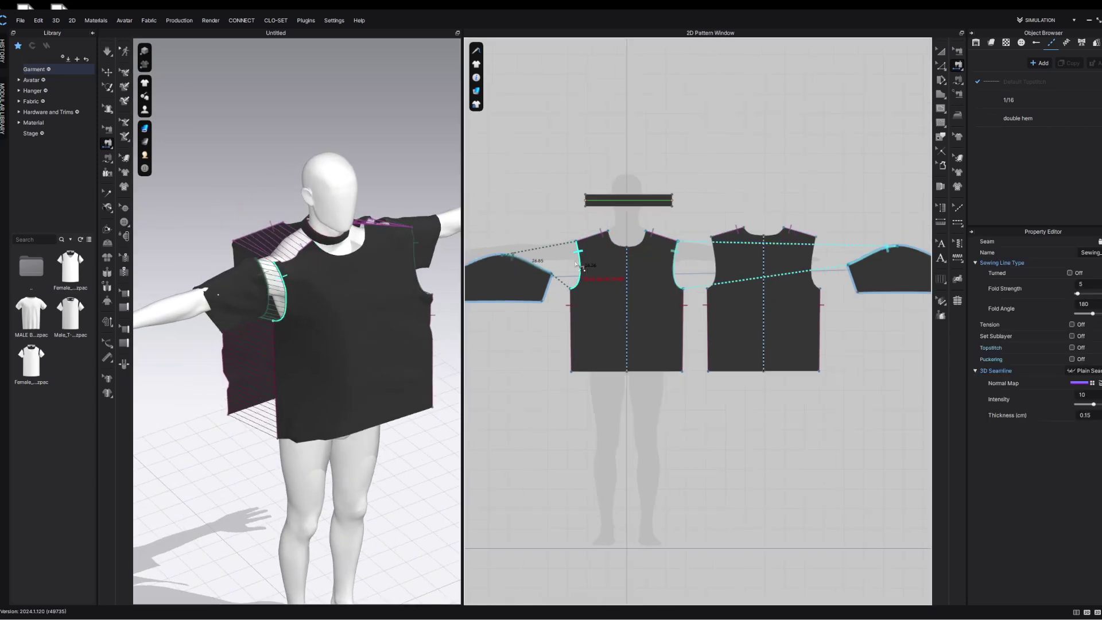
pyautogui.click(480, 258)
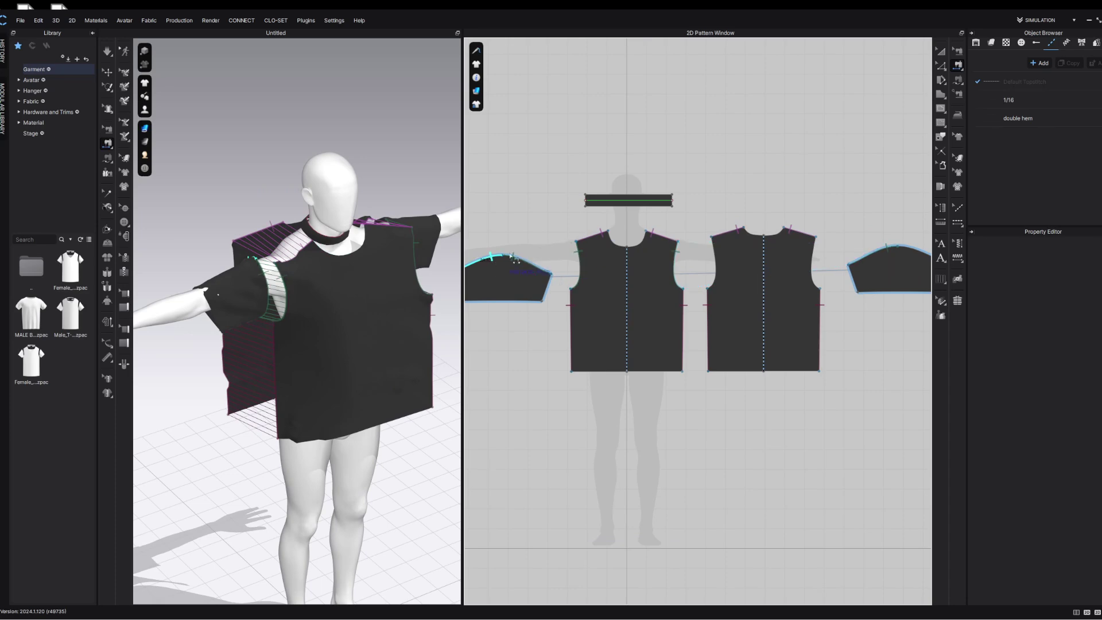
pyautogui.click(820, 253)
pyautogui.moveTo(252, 261); pyautogui.dragTo(373, 270, button='right')
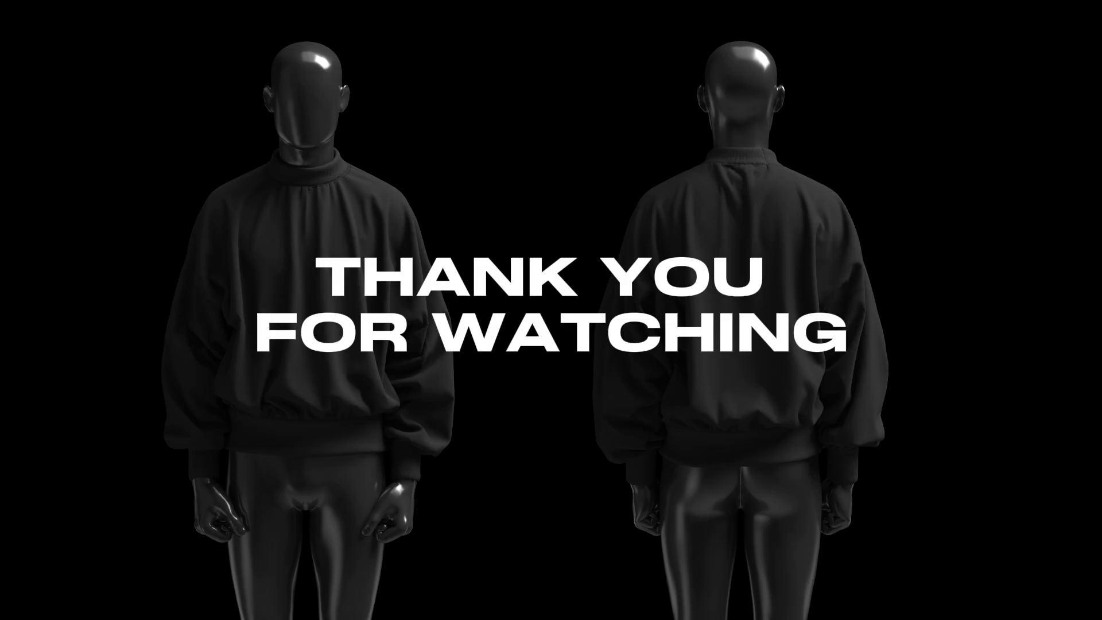